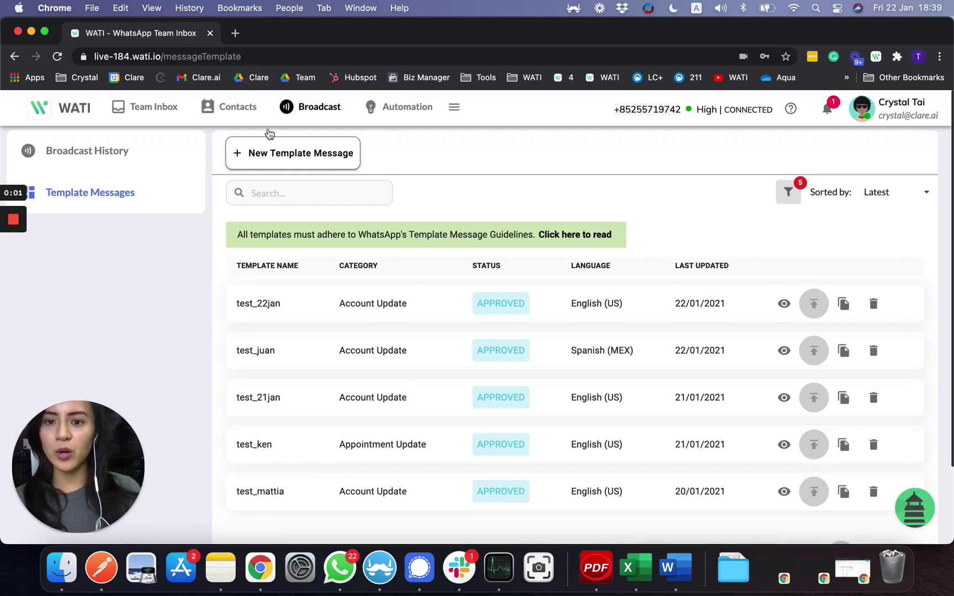
Step: Start a new template message named test_template
click(348, 145)
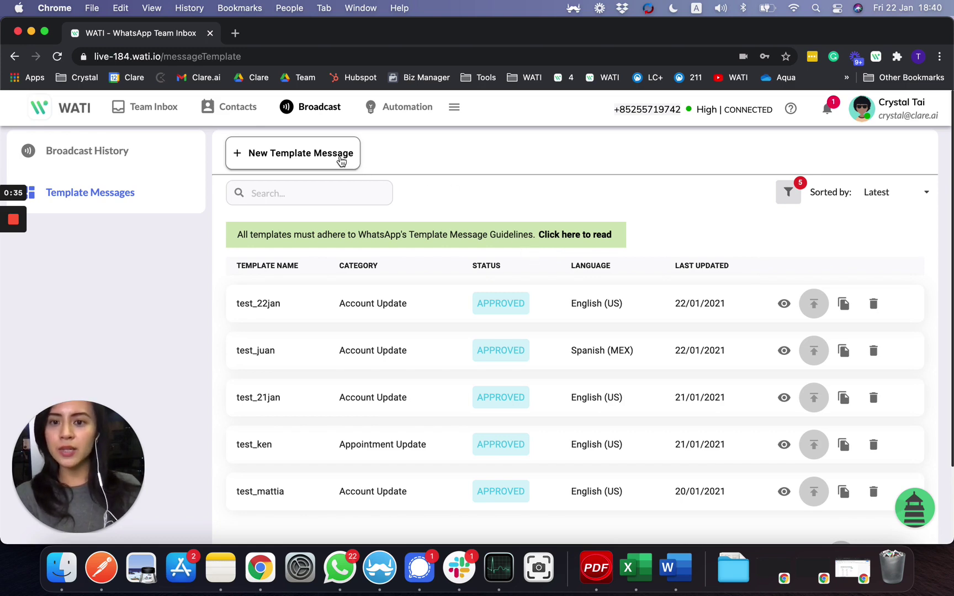
click(265, 158)
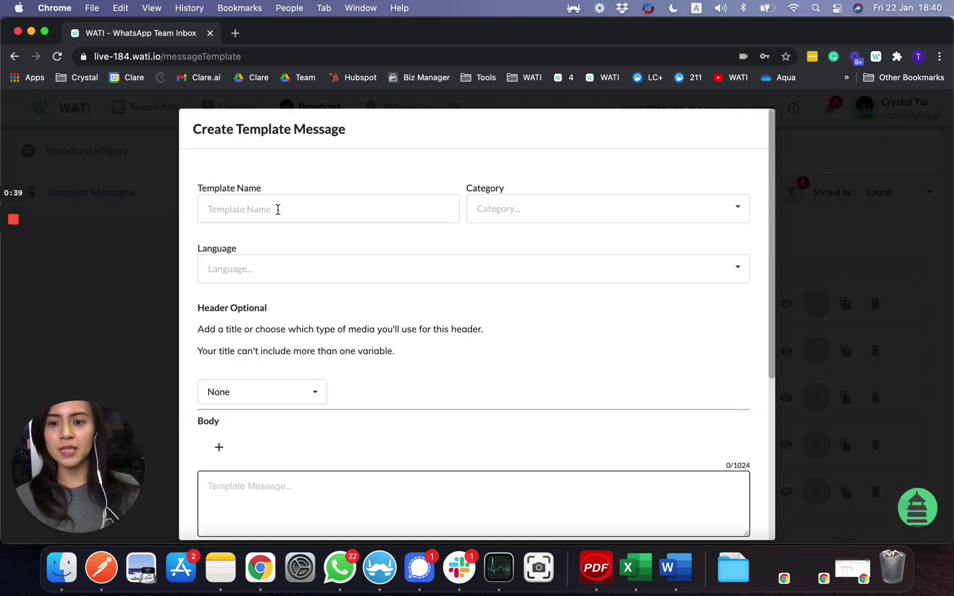
click(277, 209)
text(tes)
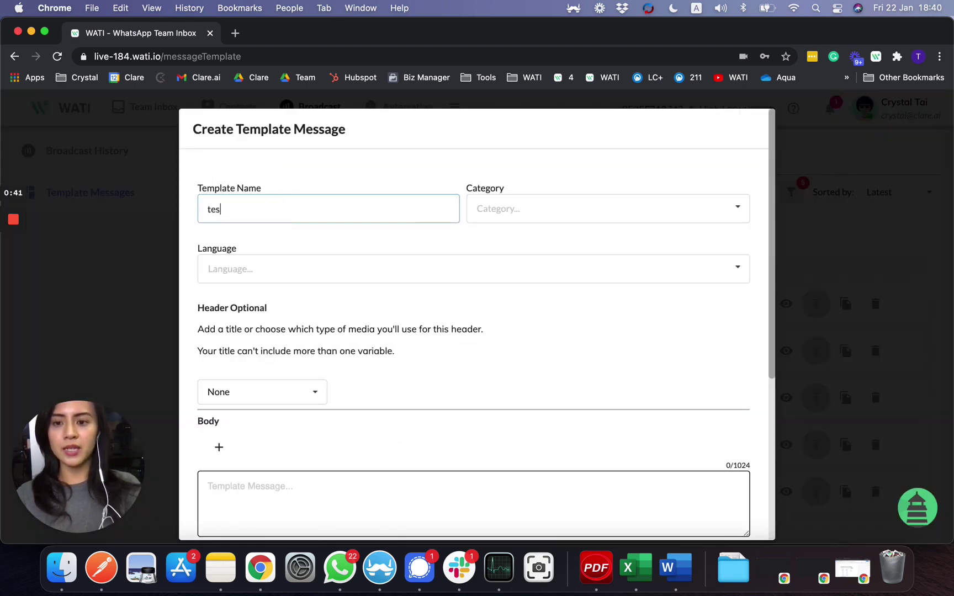
text(t_)
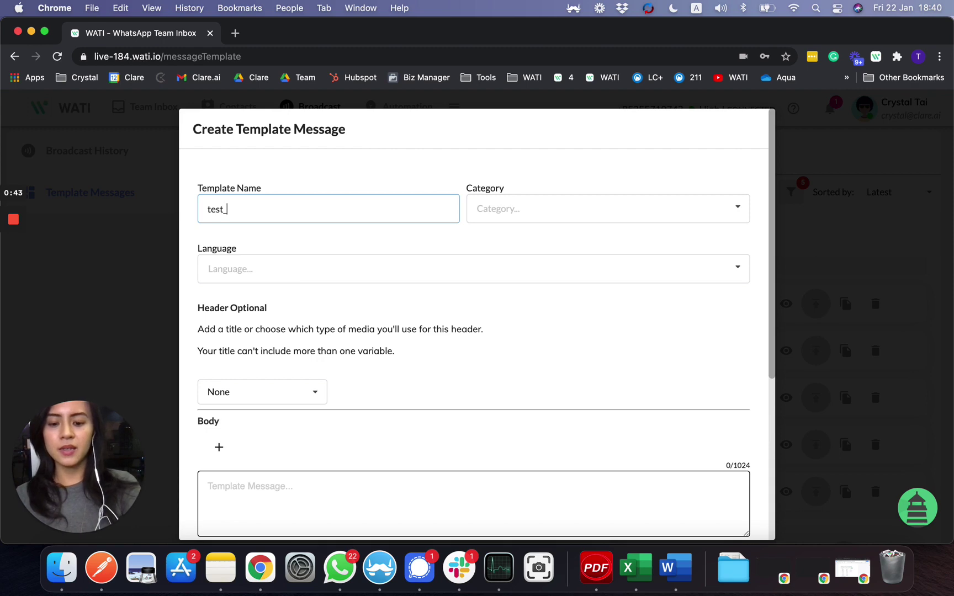
text(template)
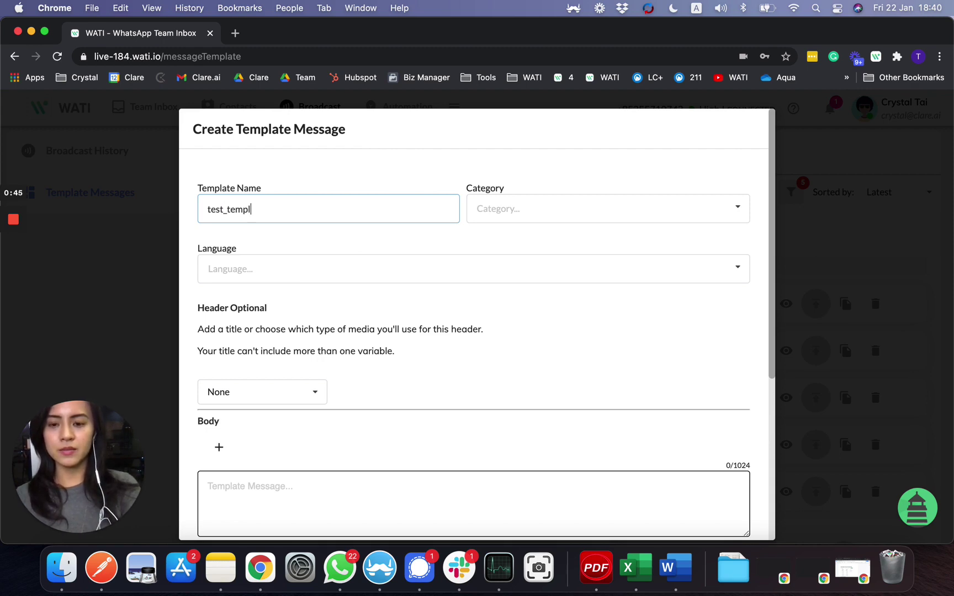
Step: Choose Account Update as the template category and English (US) as its language
click(500, 207)
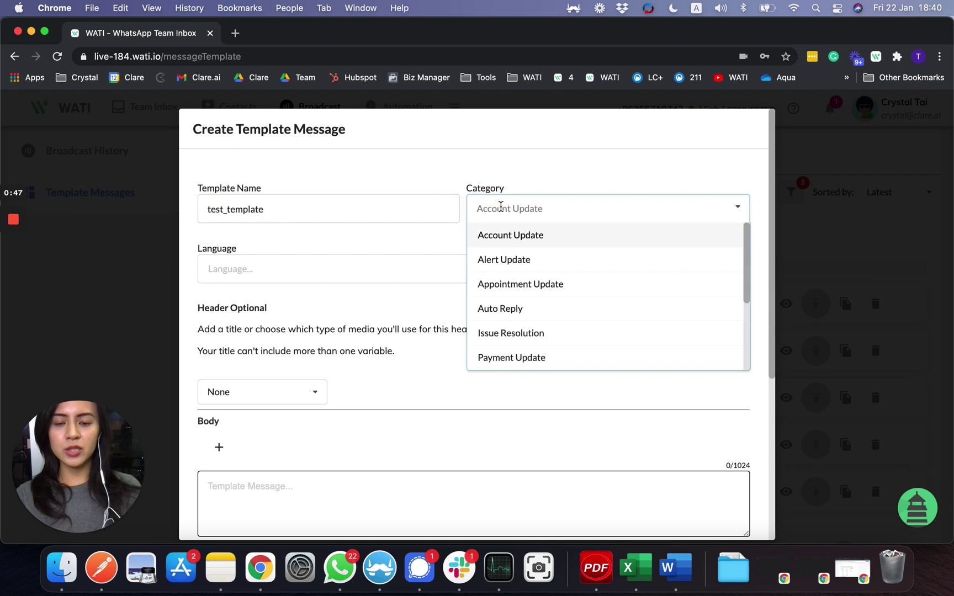
scroll(518, 309, down, 3)
scroll(519, 311, down, 2)
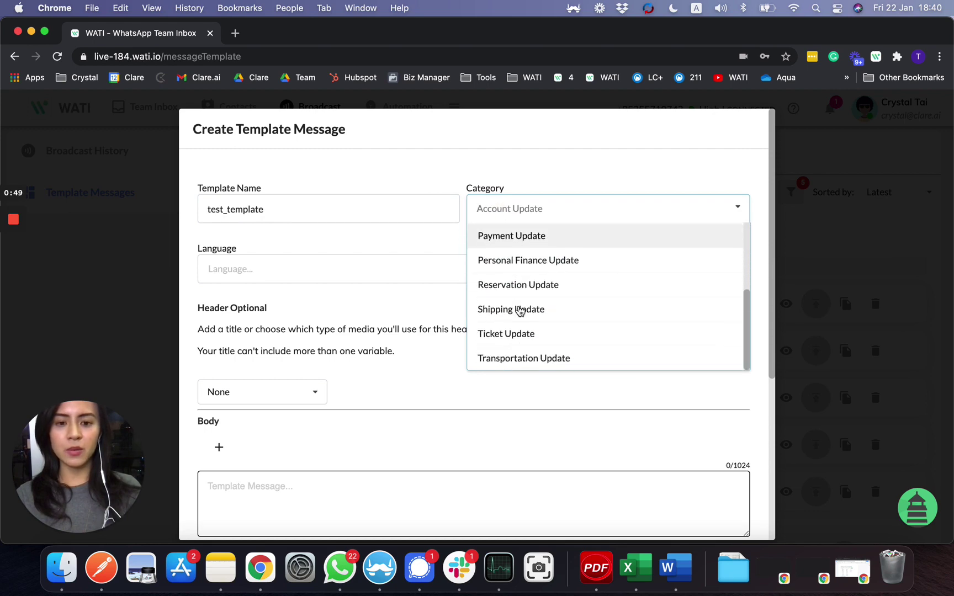
scroll(519, 311, up, 5)
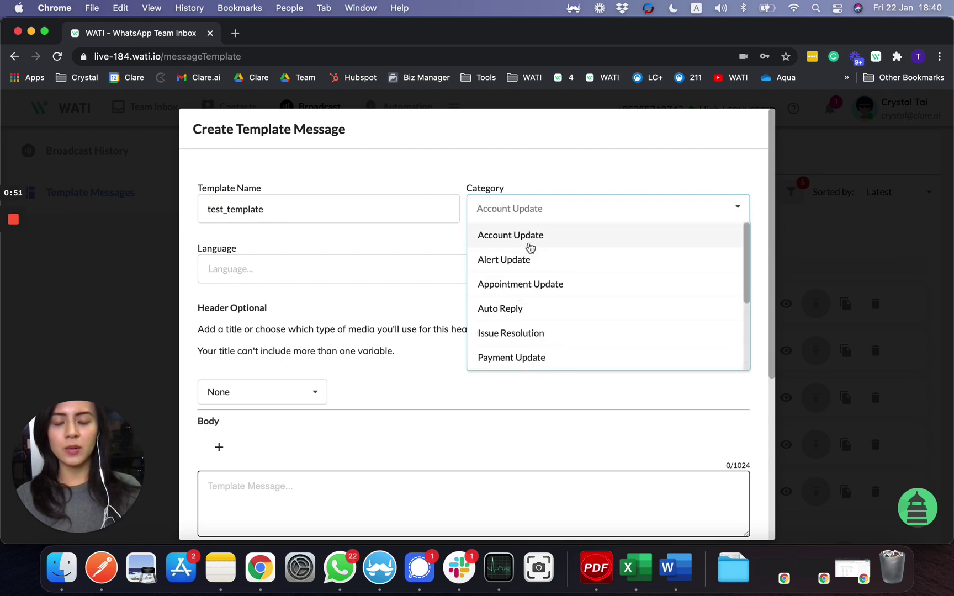
click(528, 246)
scroll(514, 273, down, 1)
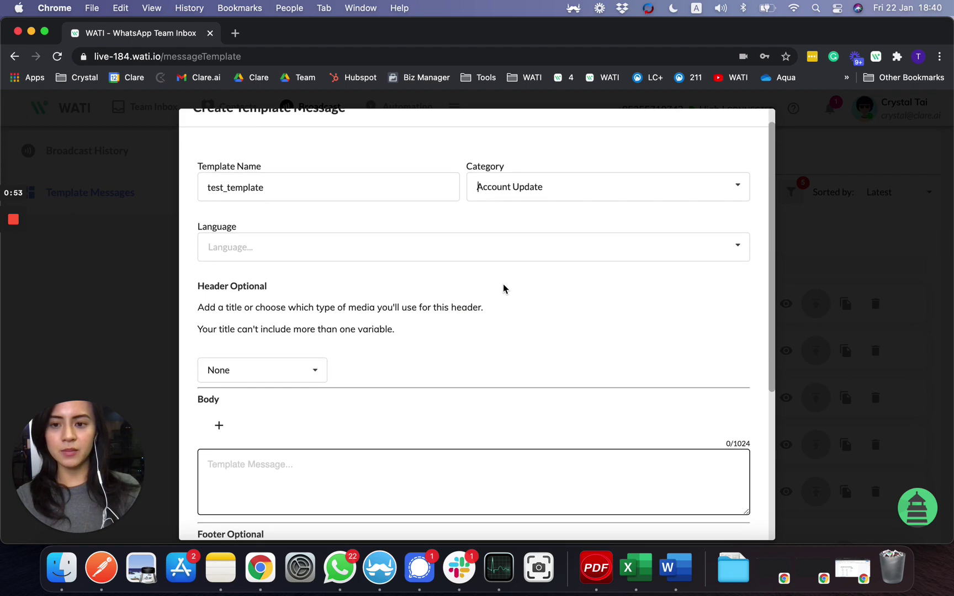
click(471, 255)
scroll(466, 313, down, 5)
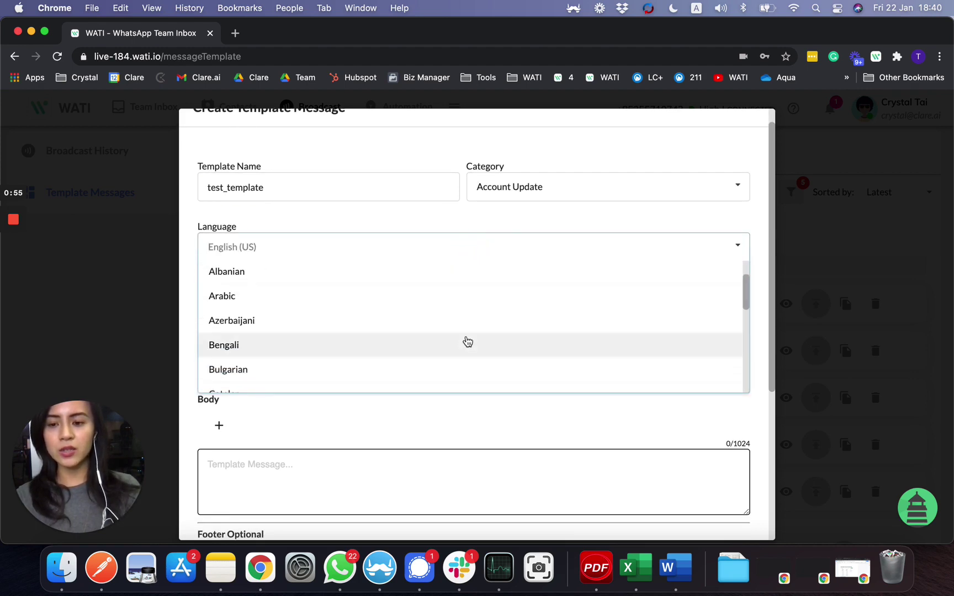
scroll(468, 342, down, 4)
scroll(467, 342, up, 6)
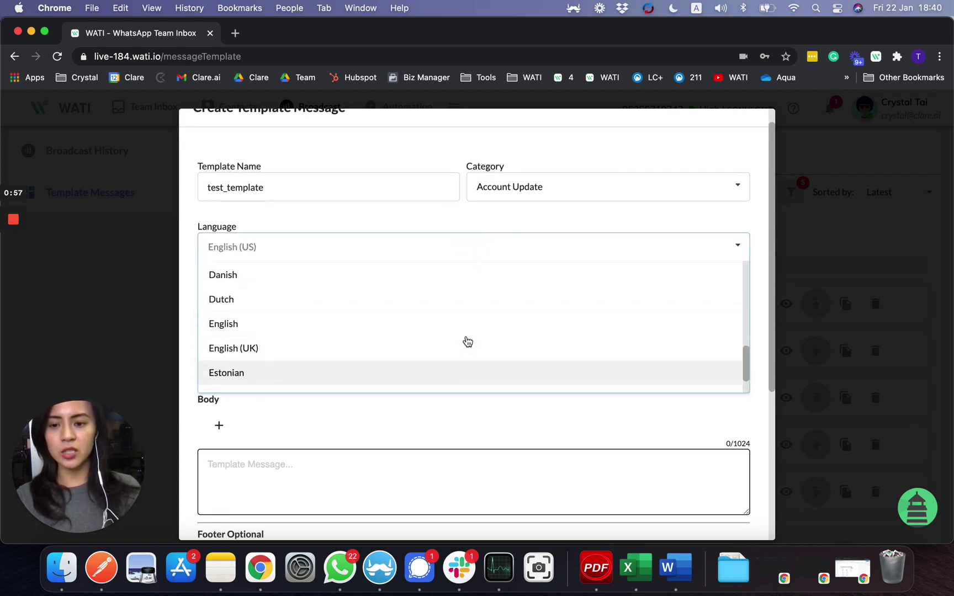
scroll(468, 342, up, 3)
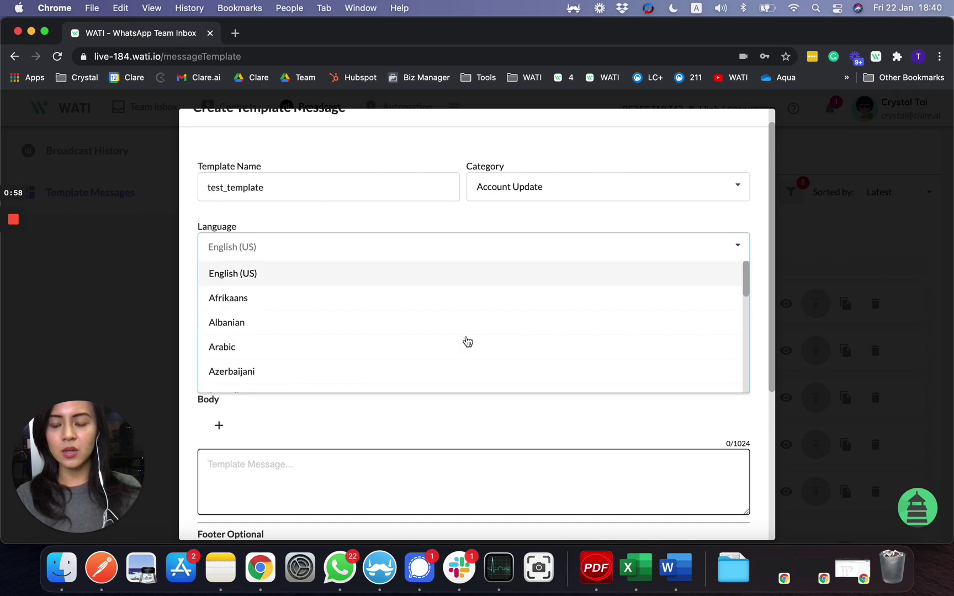
click(457, 273)
scroll(458, 279, down, 4)
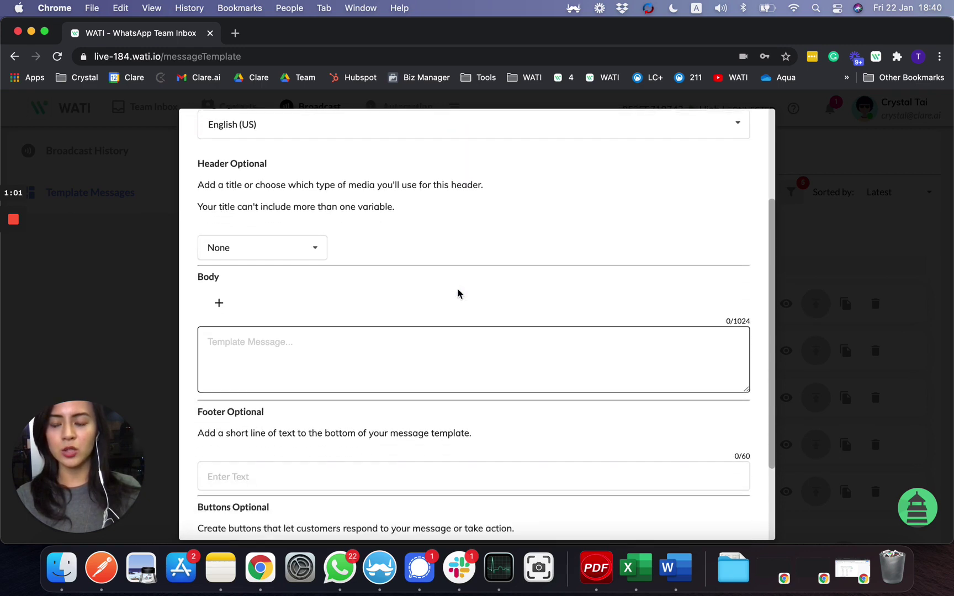
Step: Try a Media header, cycling through the video, document and image types
click(284, 250)
click(257, 316)
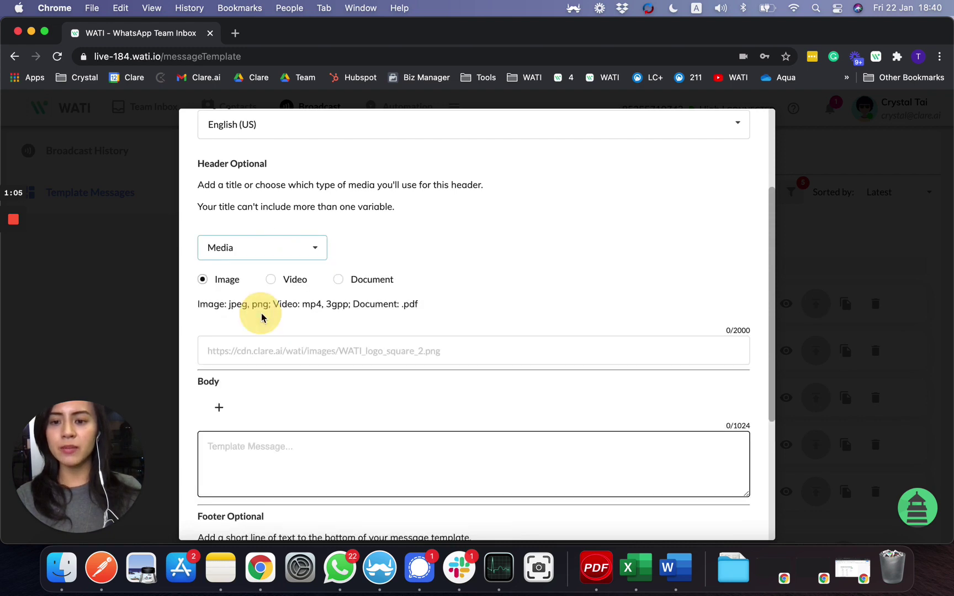
drag(197, 304, 420, 313)
click(419, 313)
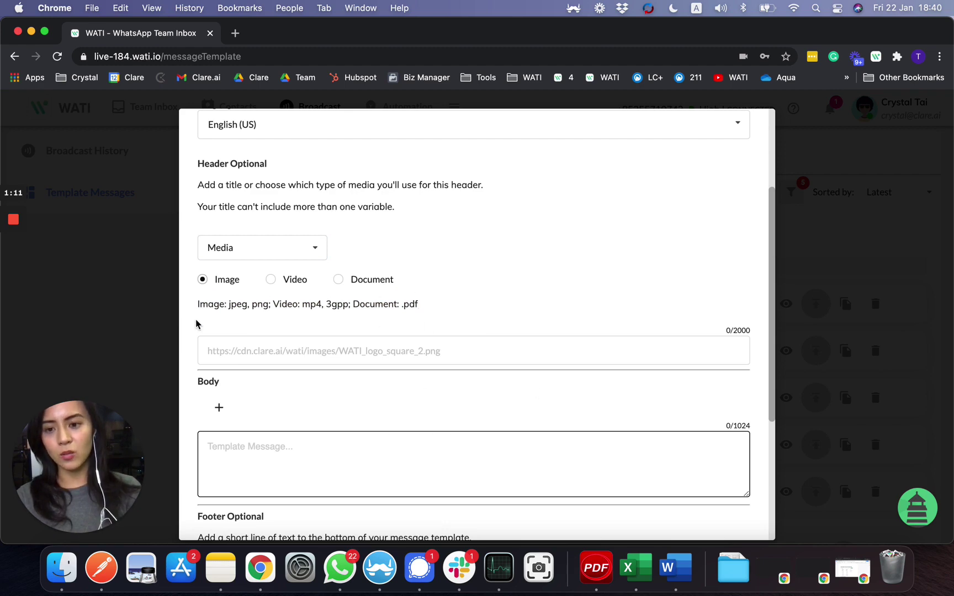
click(270, 279)
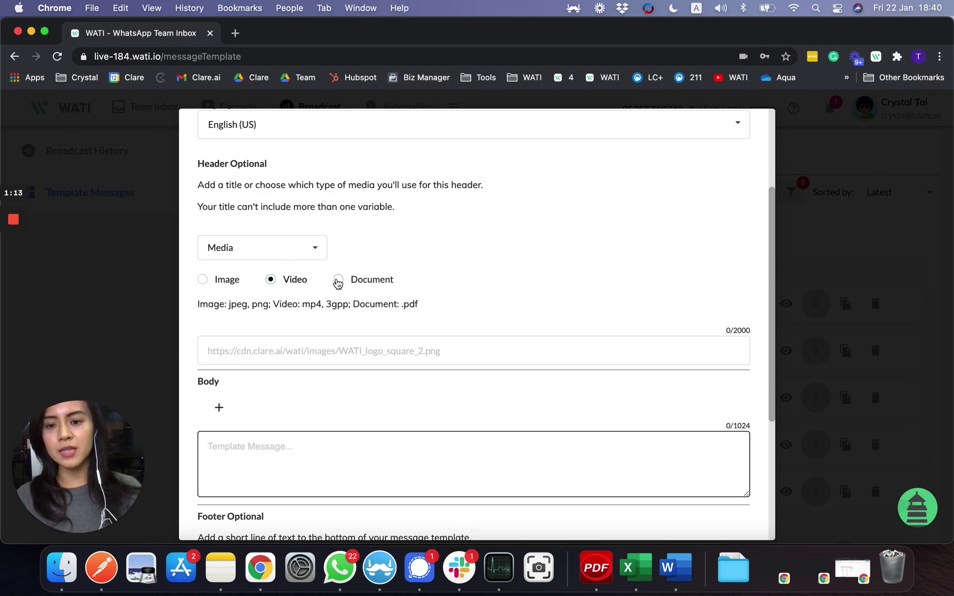
click(338, 279)
click(202, 279)
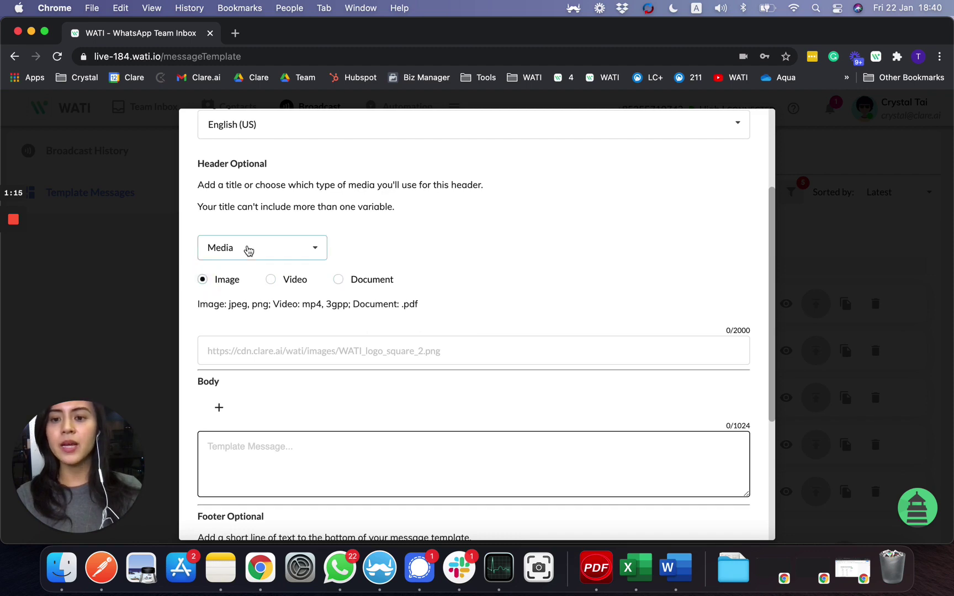
Step: Switch the header to Text and enter 'Account updates'
click(247, 249)
click(258, 298)
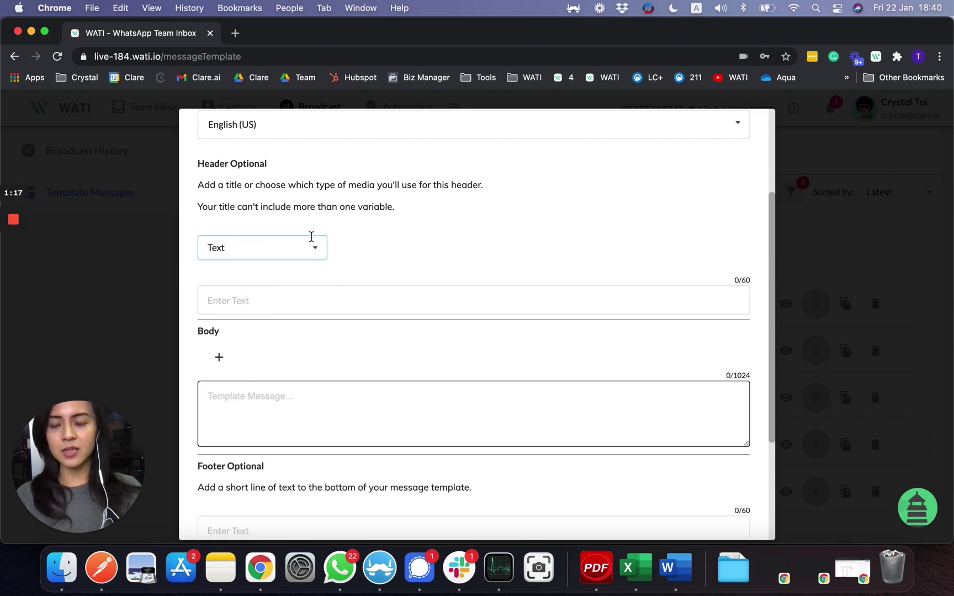
click(314, 304)
text(ACcount)
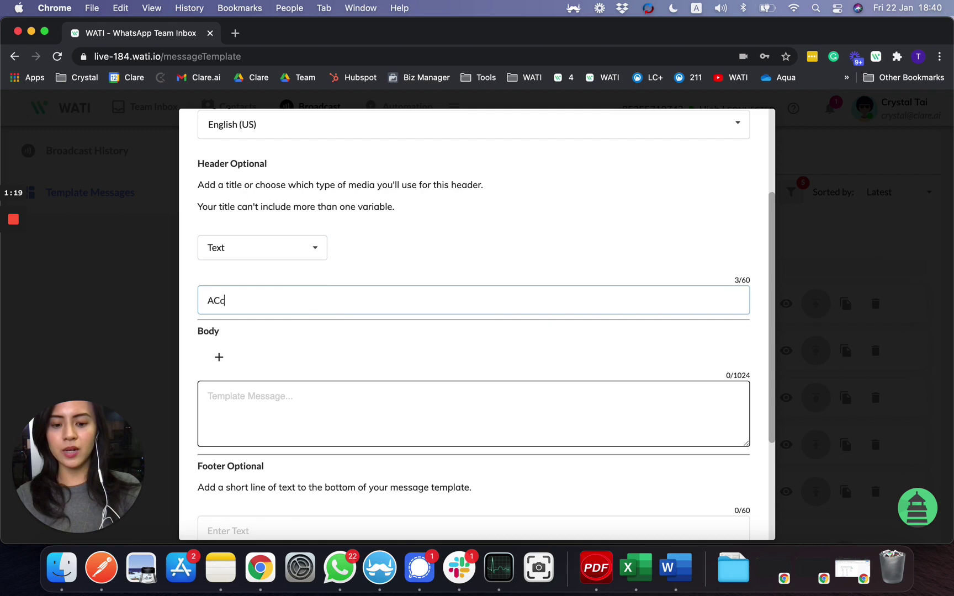
key(BackSpace)
key(BackSpace)
key(BackSpace)
key(BackSpace)
key(BackSpace)
key(BackSpace)
key(BackSpace)
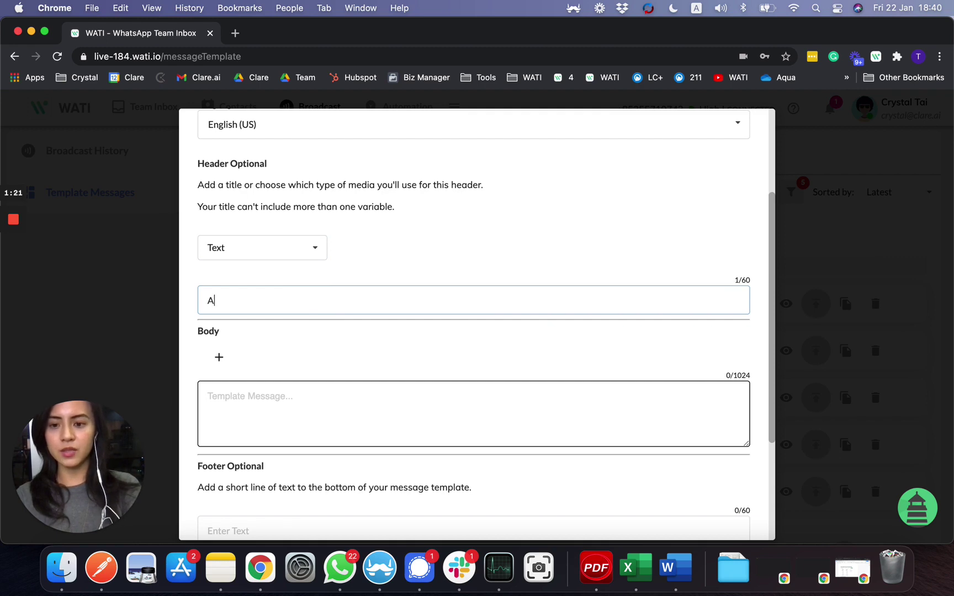
text(ccount updates)
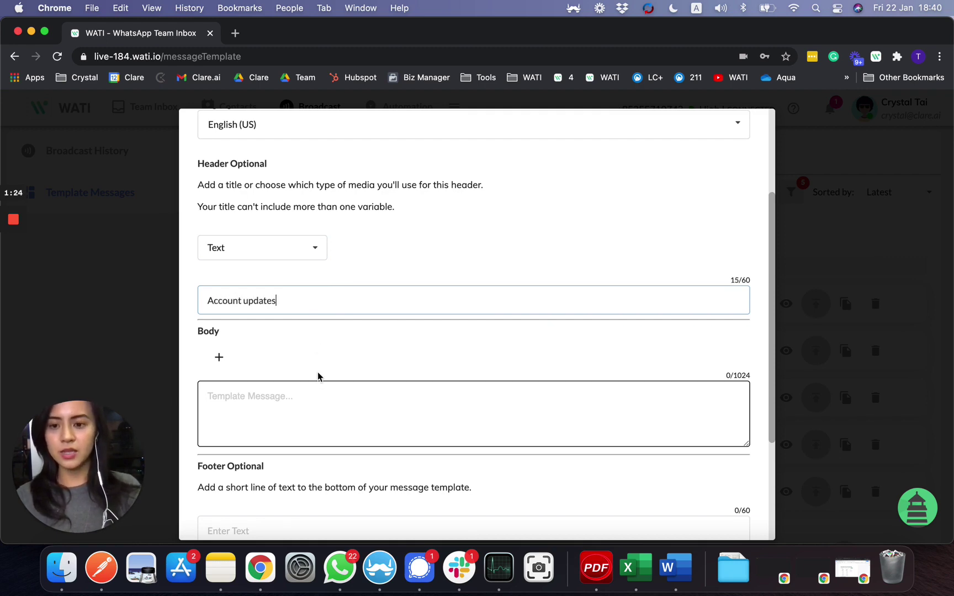
scroll(318, 376, down, 3)
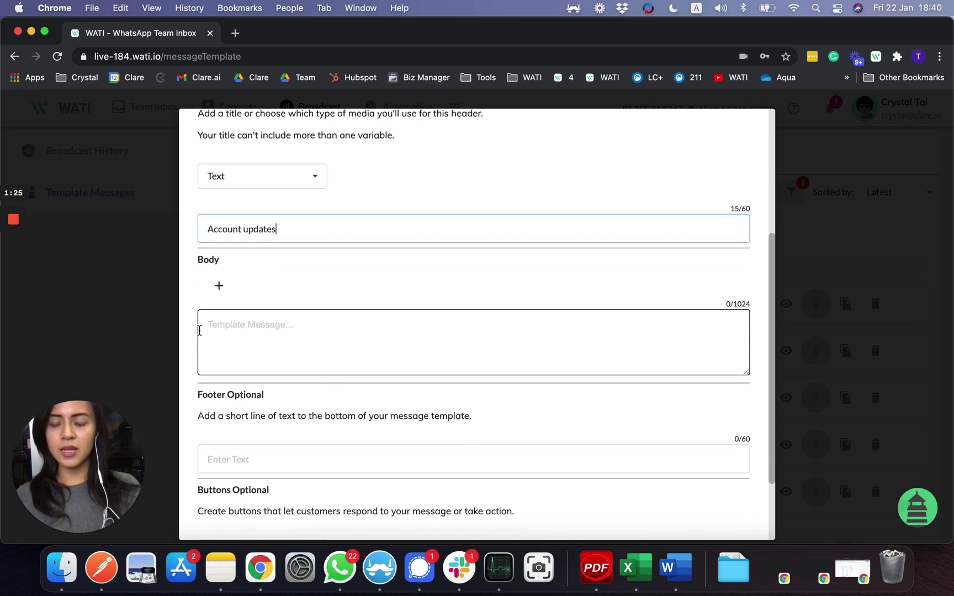
Step: Write the body 'Hi {{name}}, Your account is activated.' using the name contact attribute
click(240, 340)
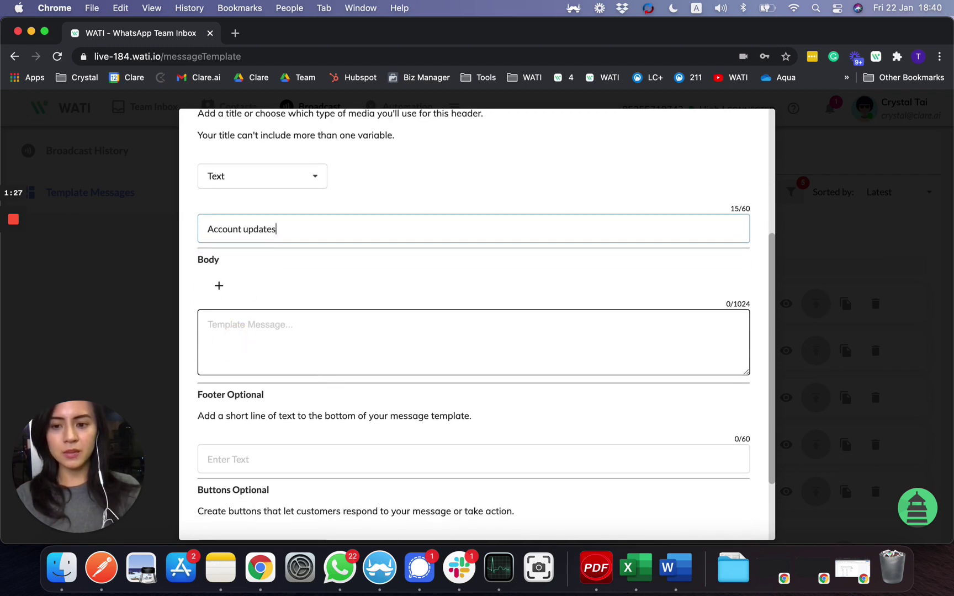
text(Hi)
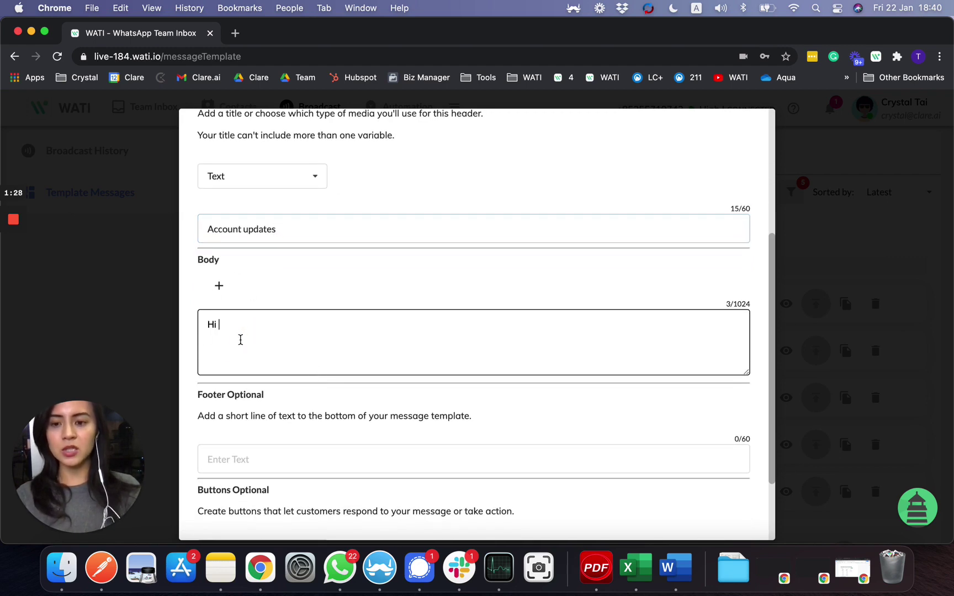
click(227, 293)
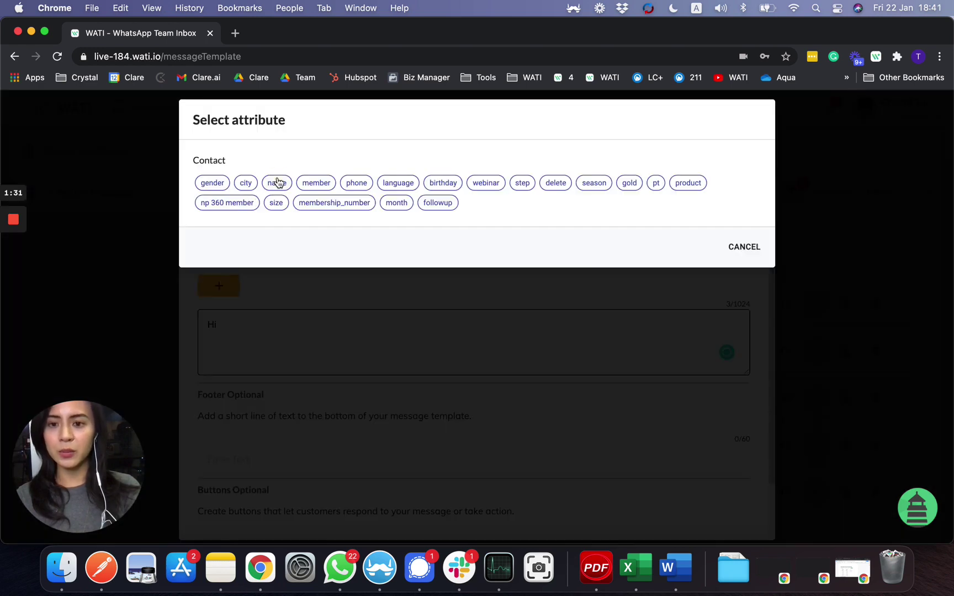
click(278, 182)
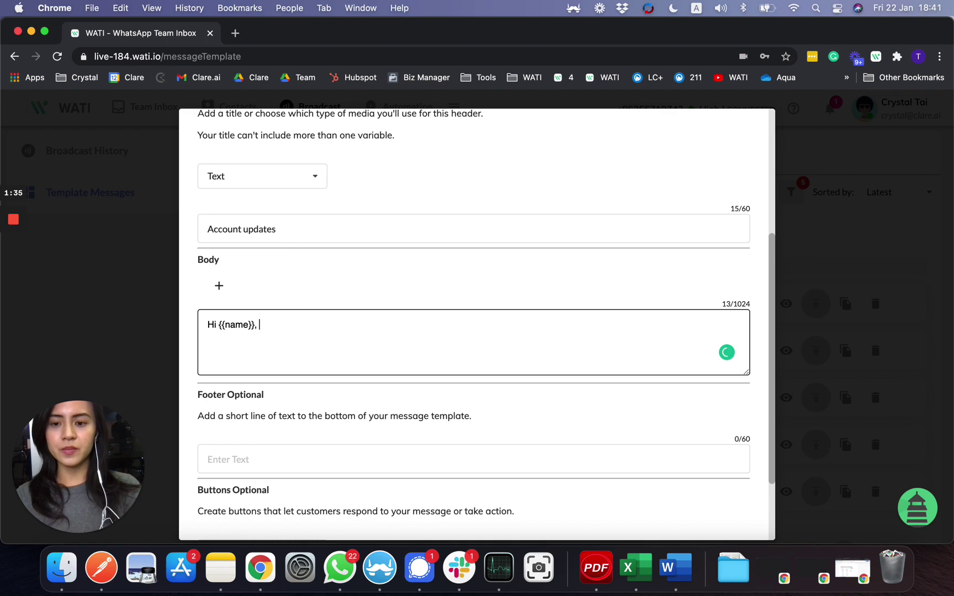
text(Y)
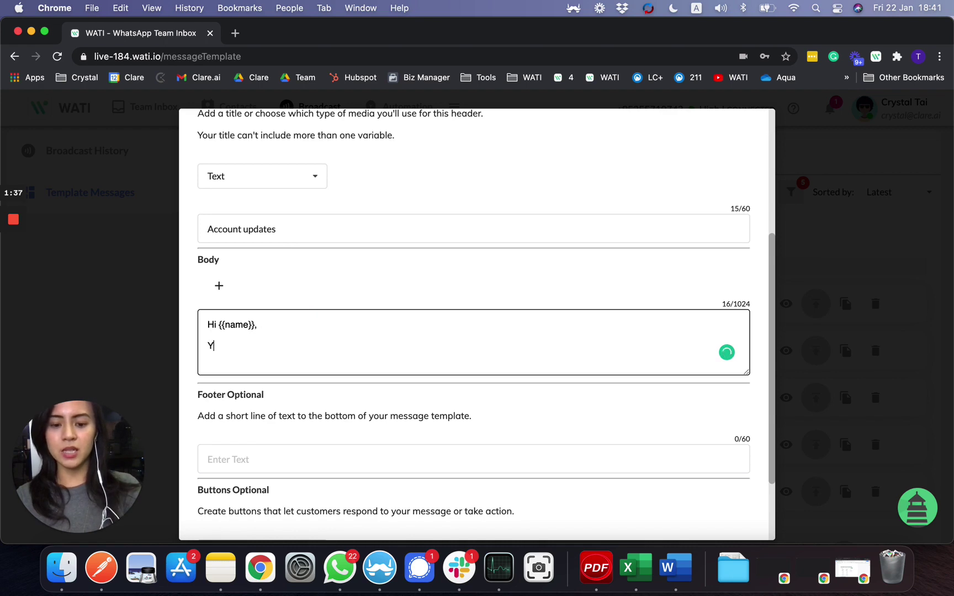
text(our account is)
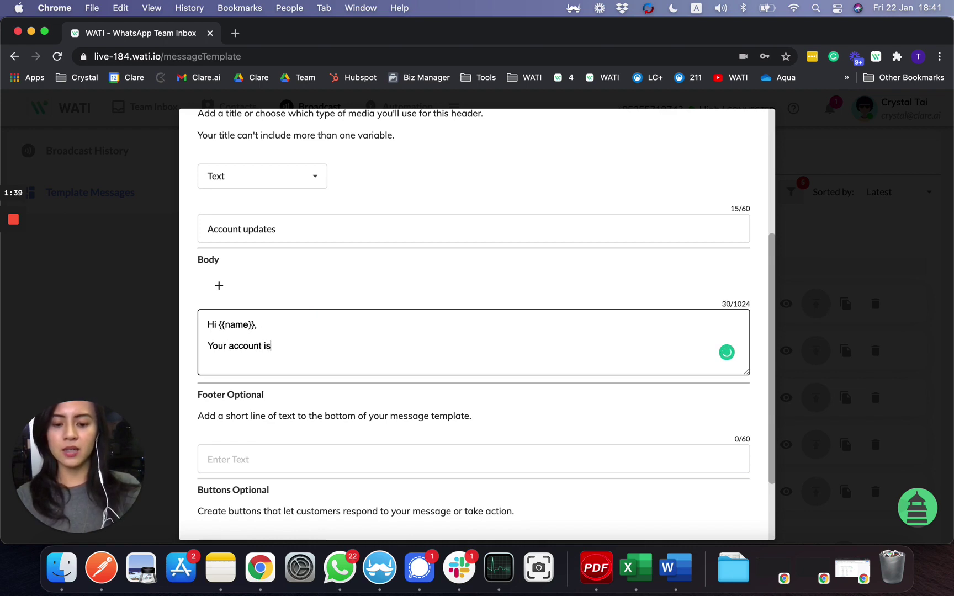
text( activated.)
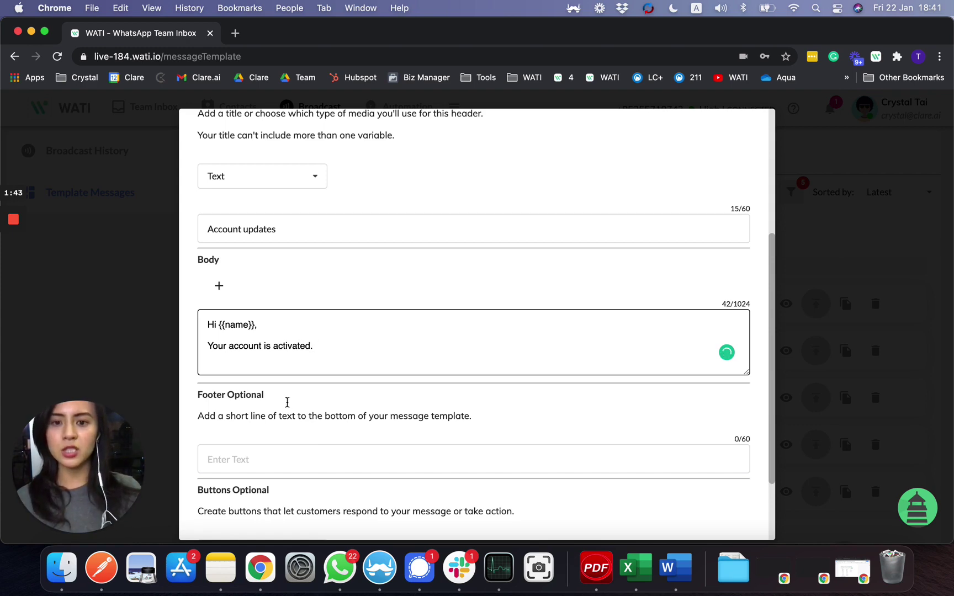
Step: Add the footer 'Powered by WATI.io'
scroll(256, 390, down, 3)
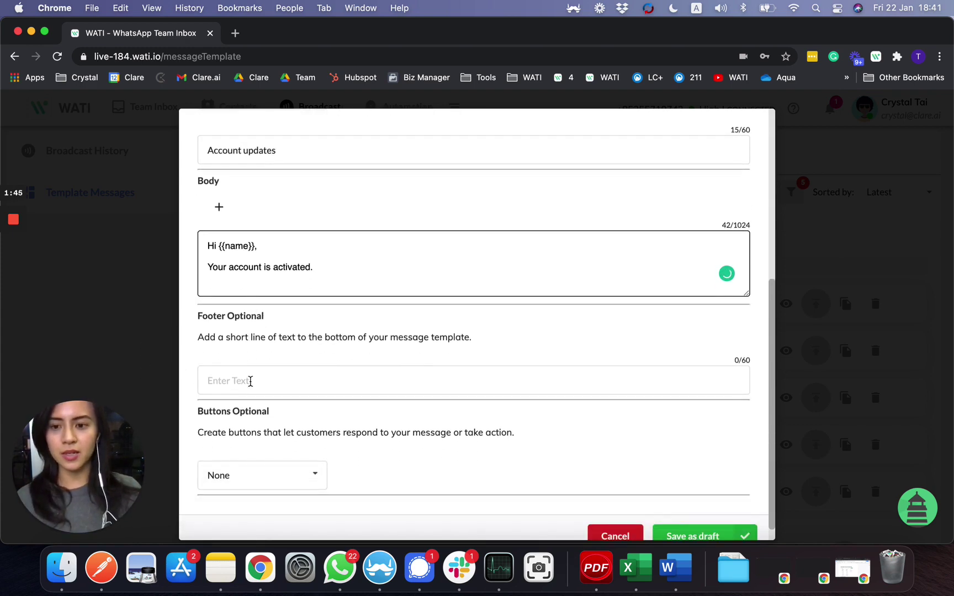
scroll(250, 381, down, 1)
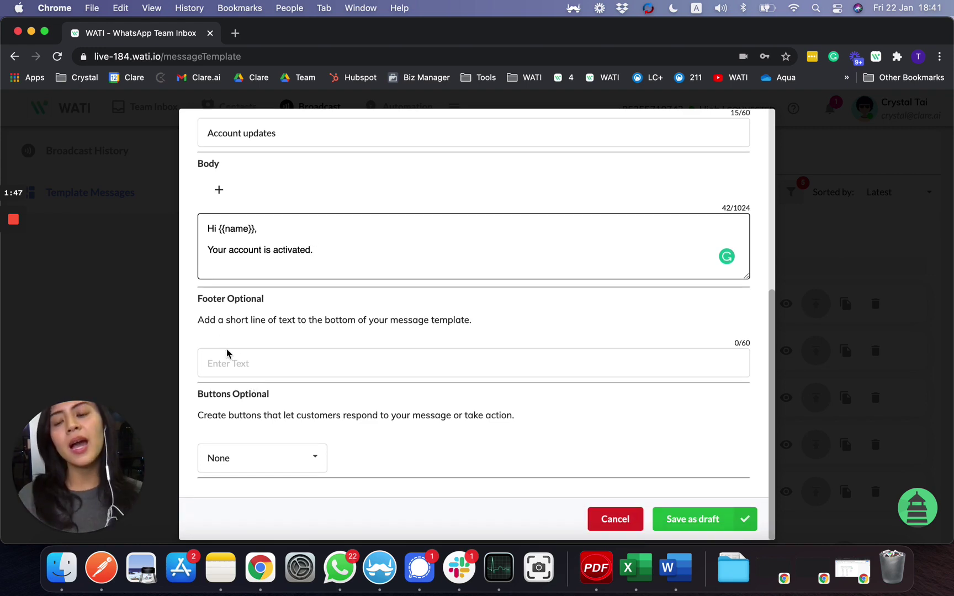
click(234, 364)
text(Po)
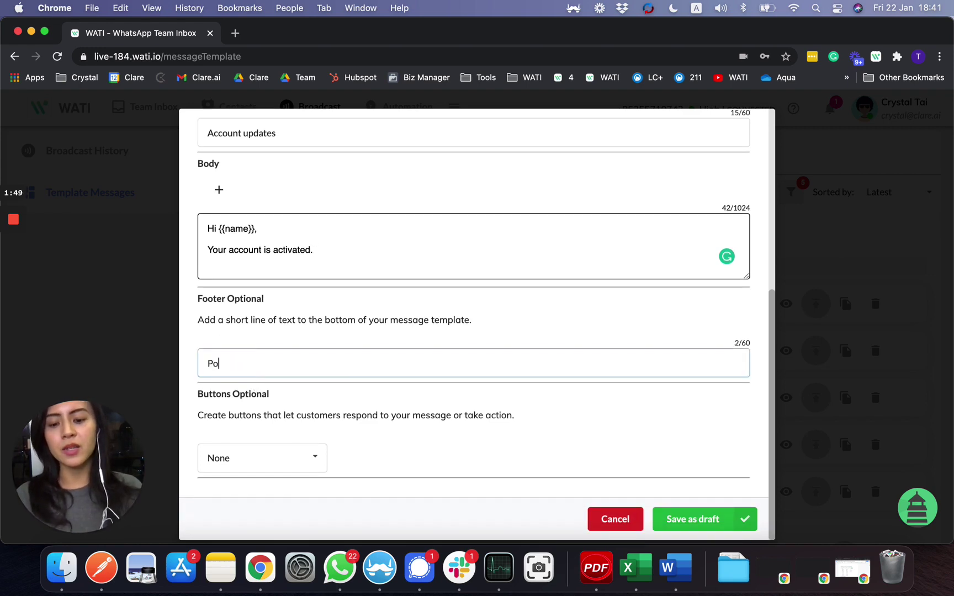
text(wered )
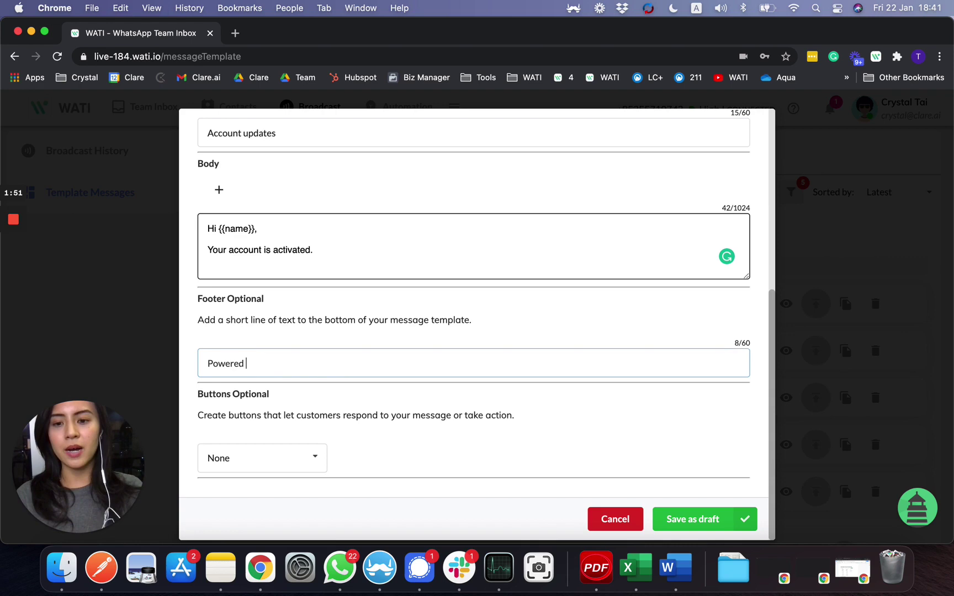
text(by WATI)
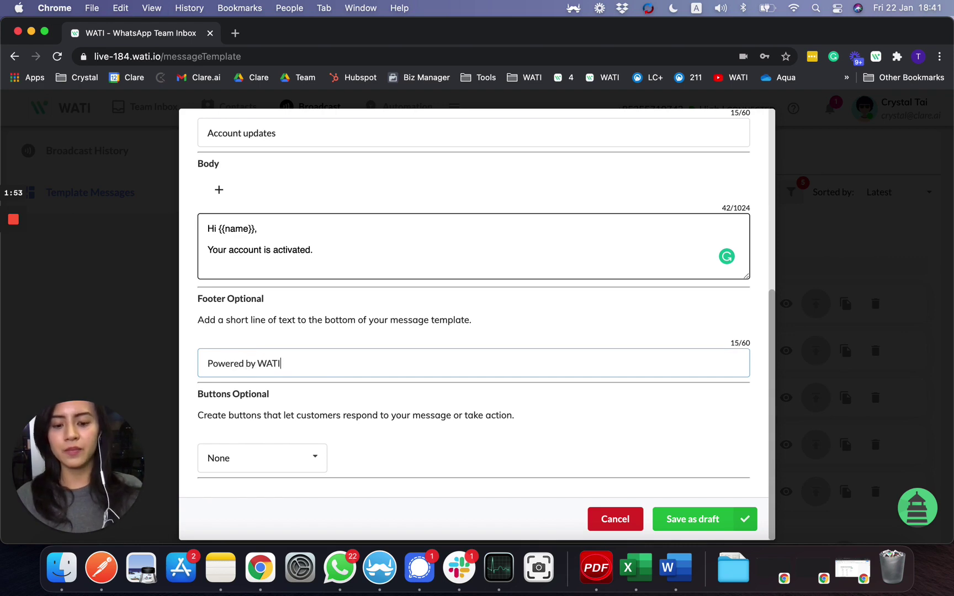
text(.io)
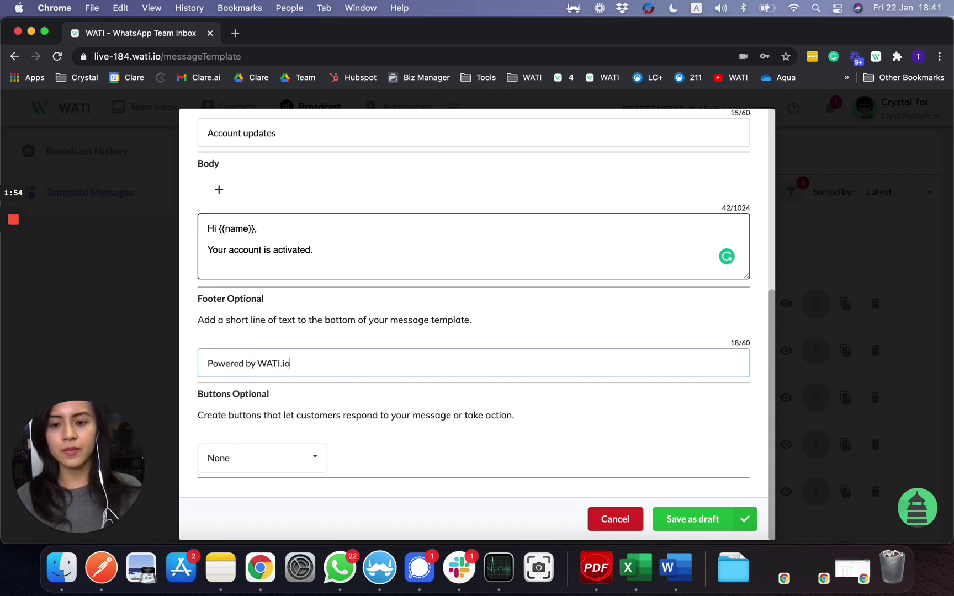
Step: Try Call to Action buttons with a dynamic website link and a phone-number call
click(261, 463)
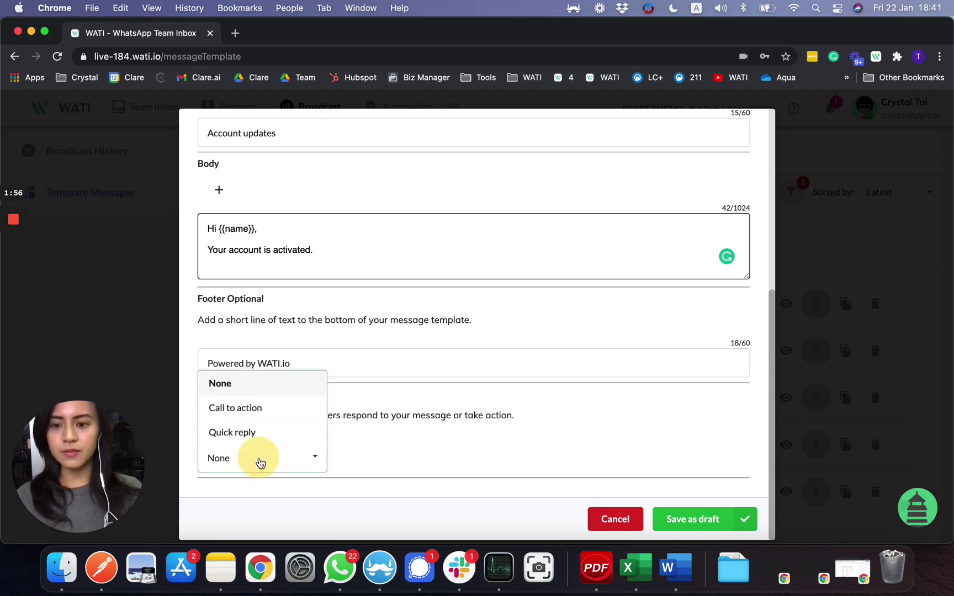
click(266, 411)
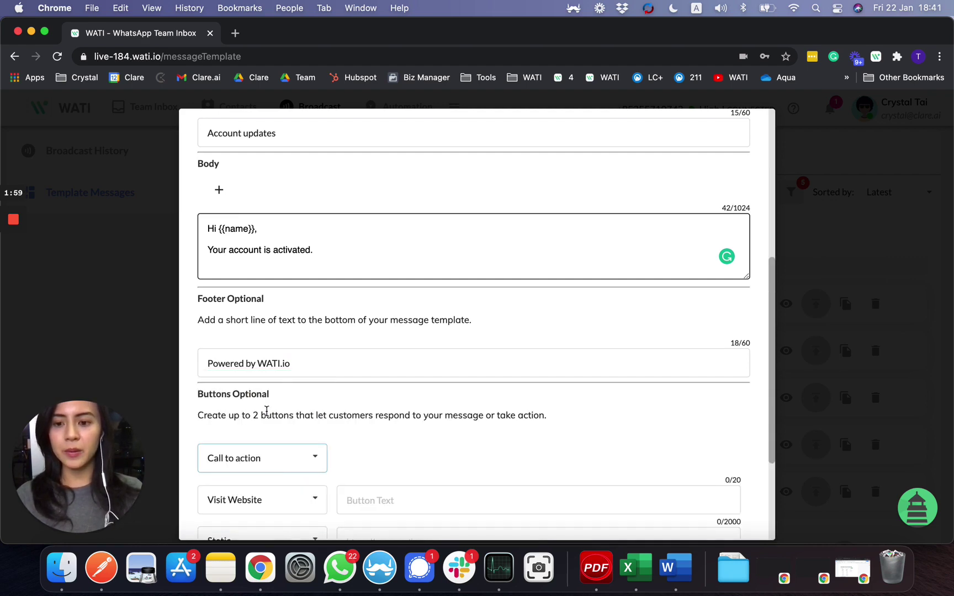
scroll(266, 411, down, 5)
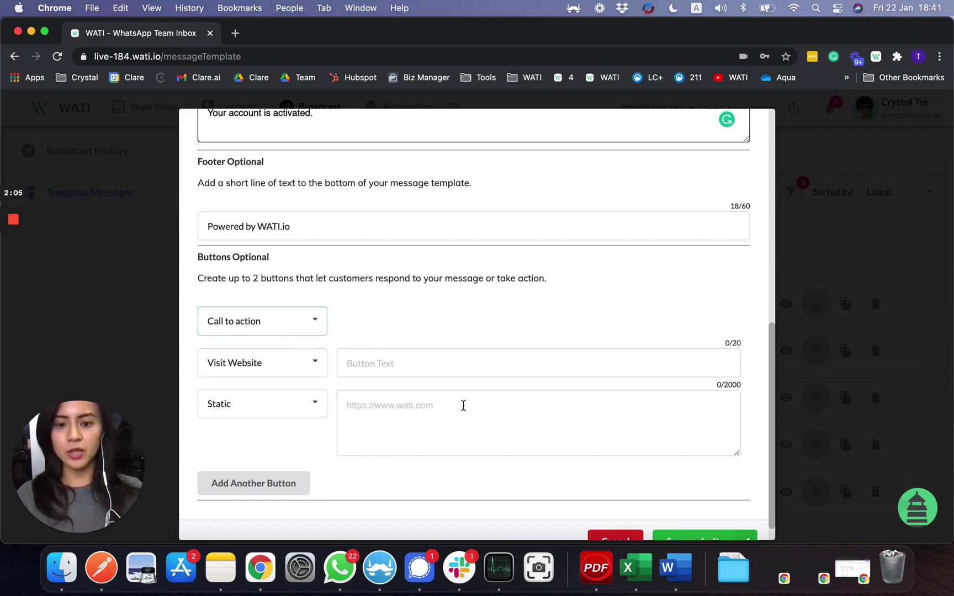
click(294, 405)
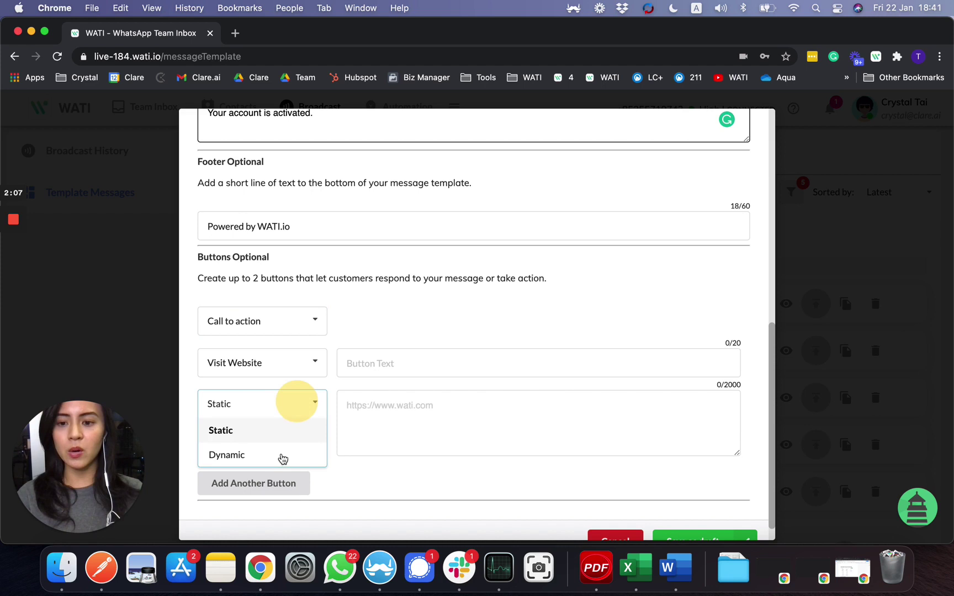
click(282, 456)
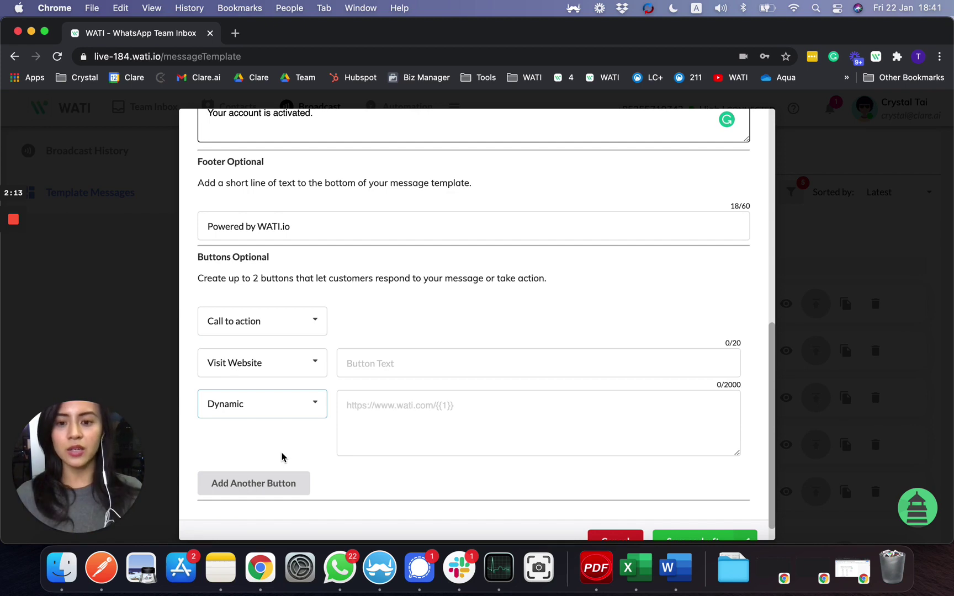
click(279, 369)
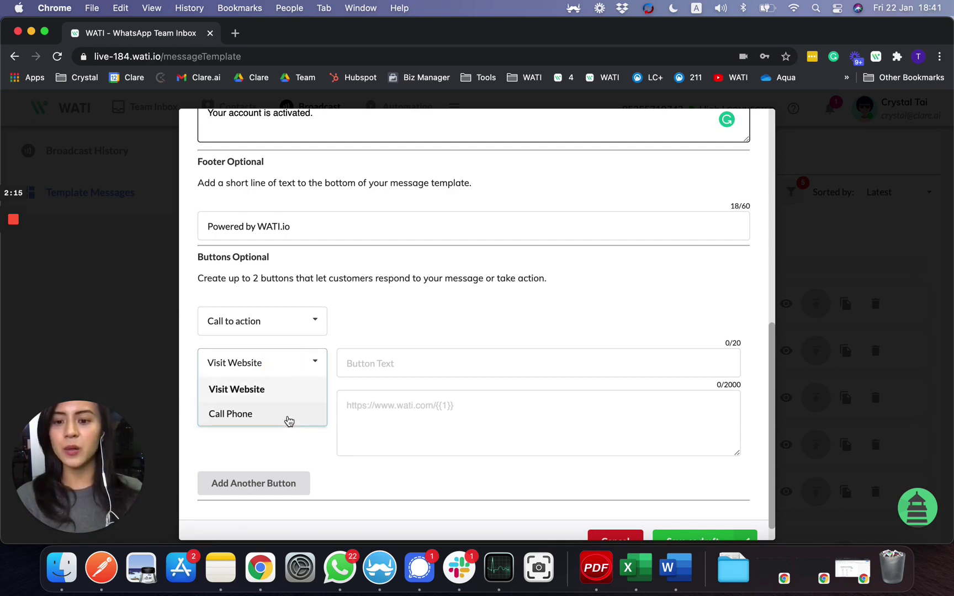
click(289, 415)
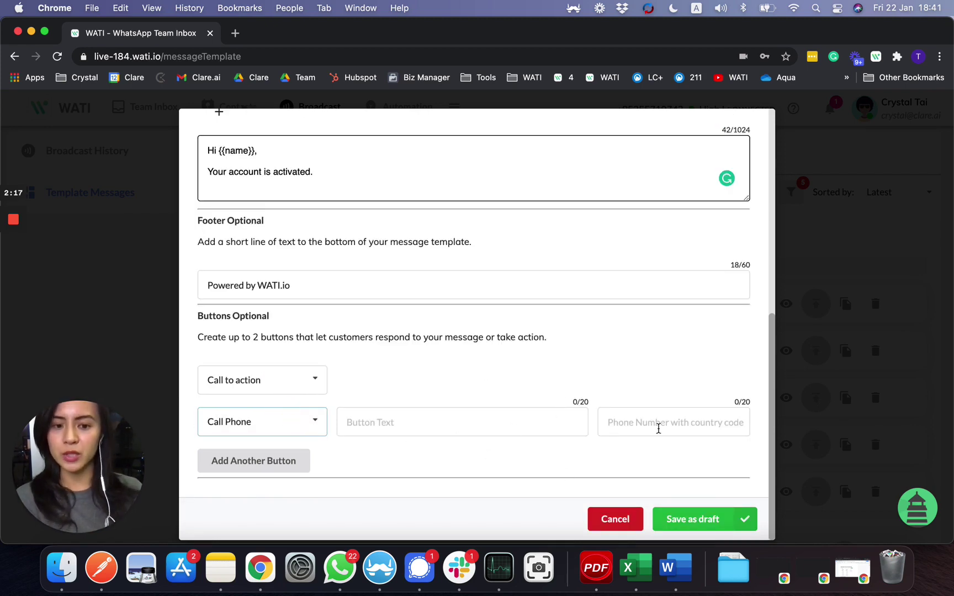
Step: Use quick-reply buttons Yes and No, then save the template as a draft
click(319, 381)
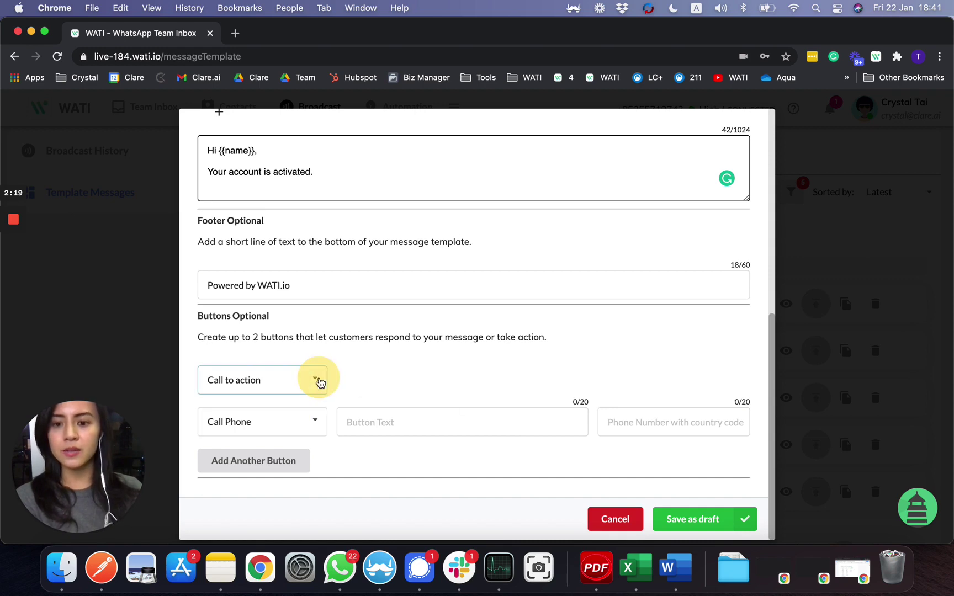
click(301, 457)
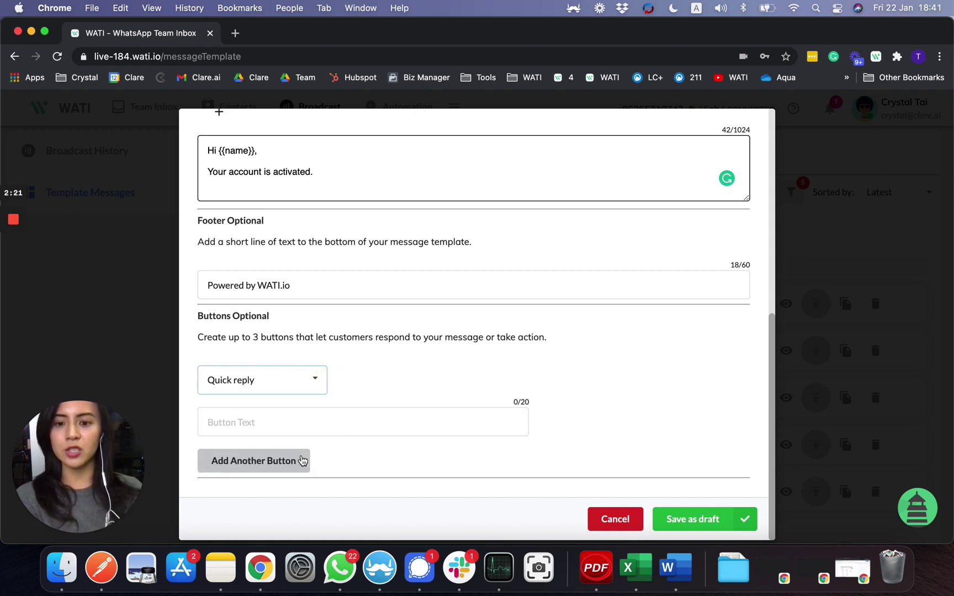
click(302, 424)
text(Yes)
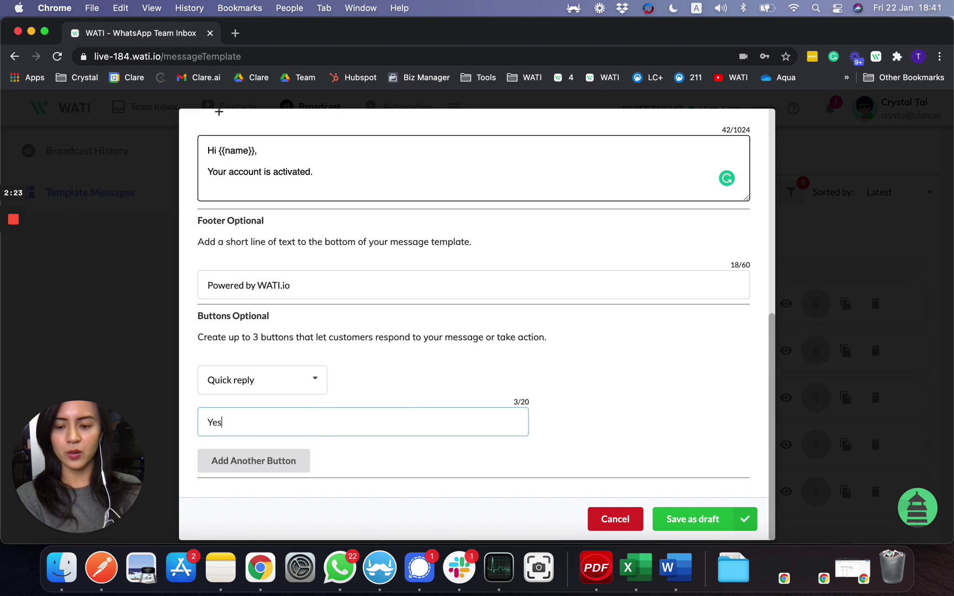
click(273, 465)
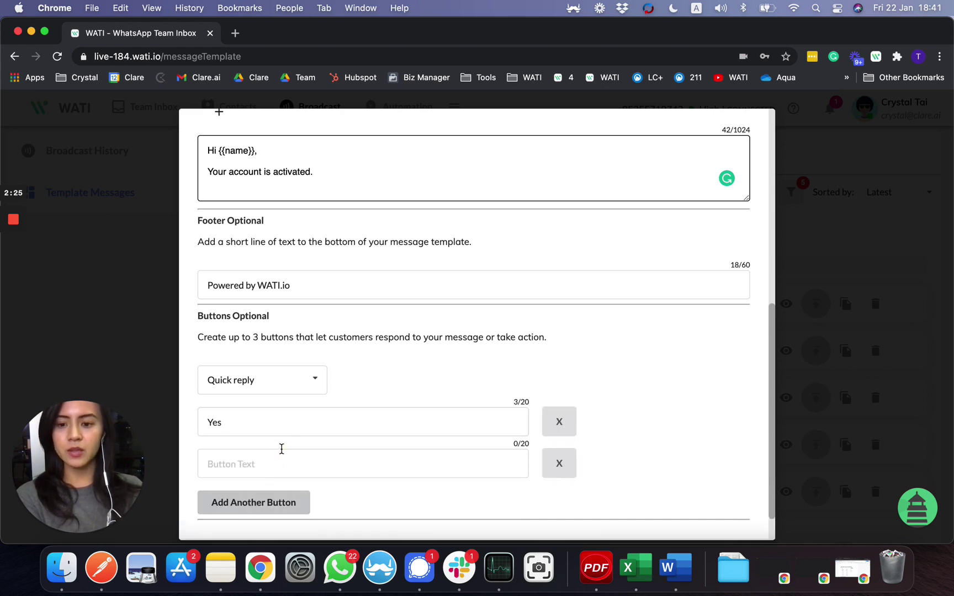
click(281, 452)
text(No)
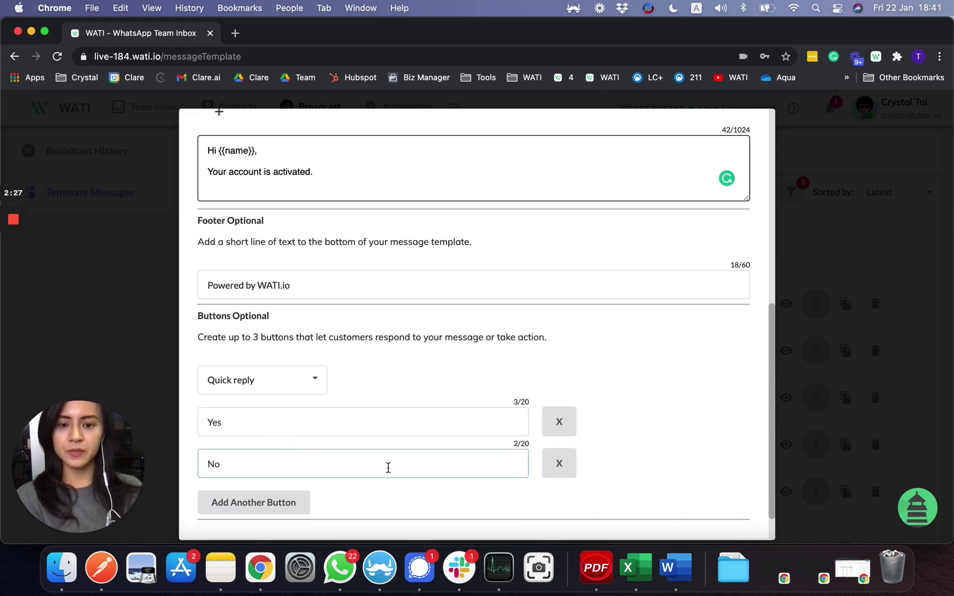
scroll(388, 468, down, 2)
click(702, 523)
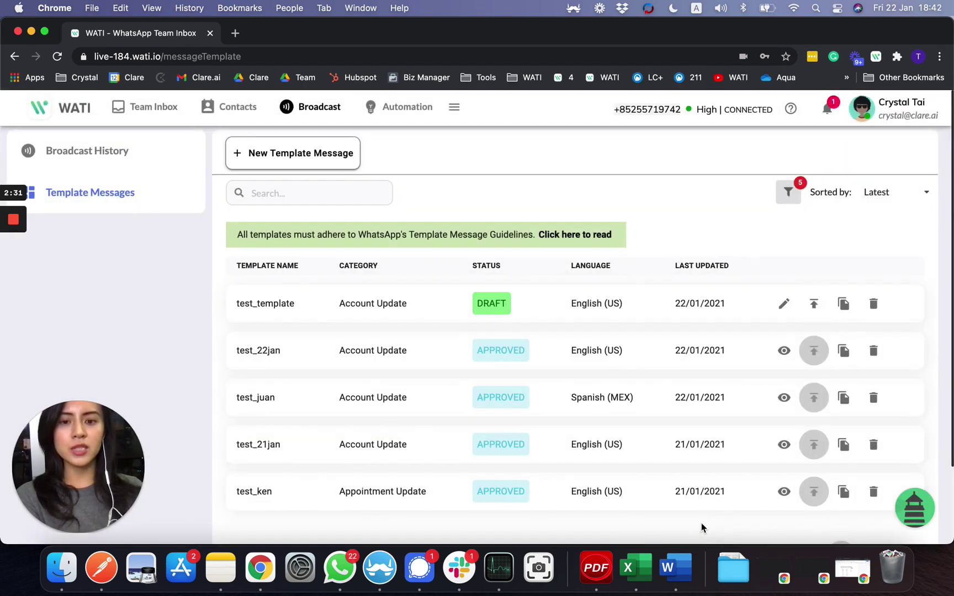
Step: Submit test_template for approval, confirm, and dismiss the approval-time notice
click(815, 314)
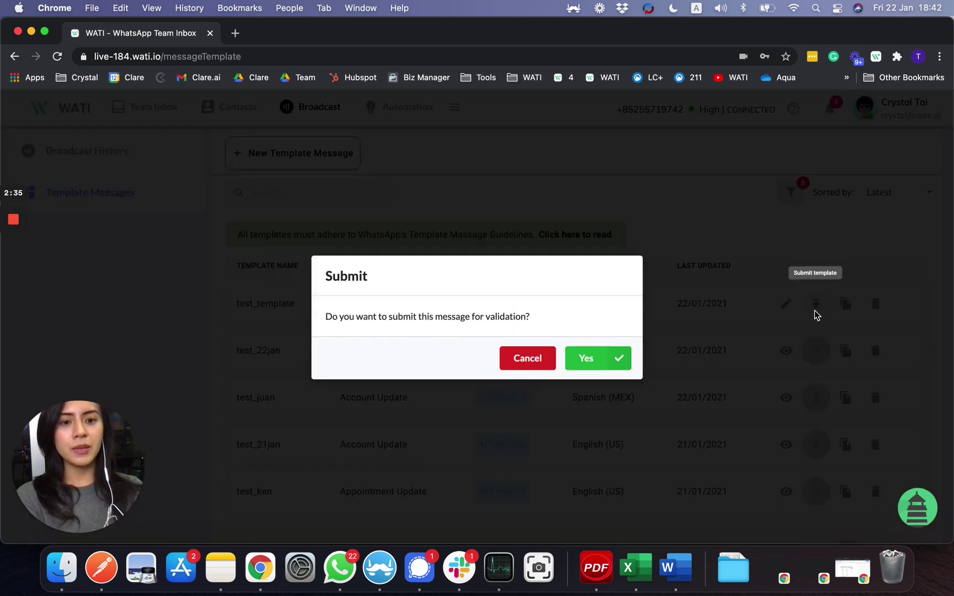
click(624, 352)
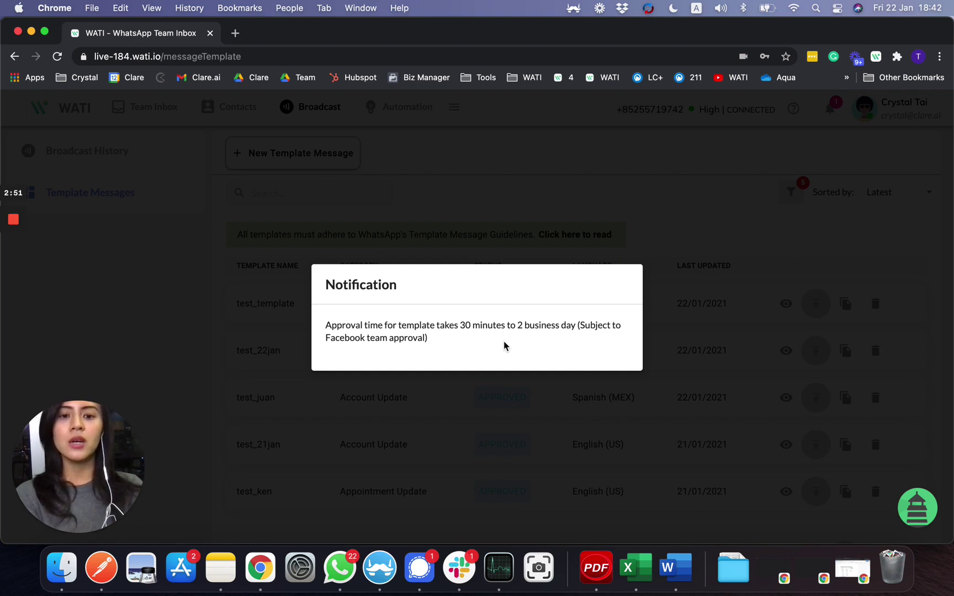
click(503, 381)
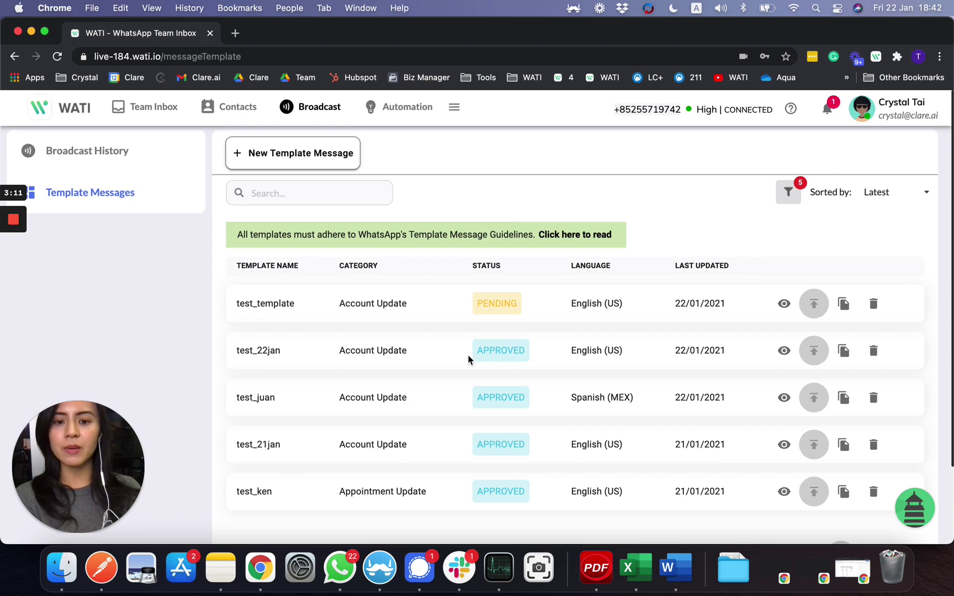
Step: Start a new broadcast named test_template from the broadcast history
click(107, 159)
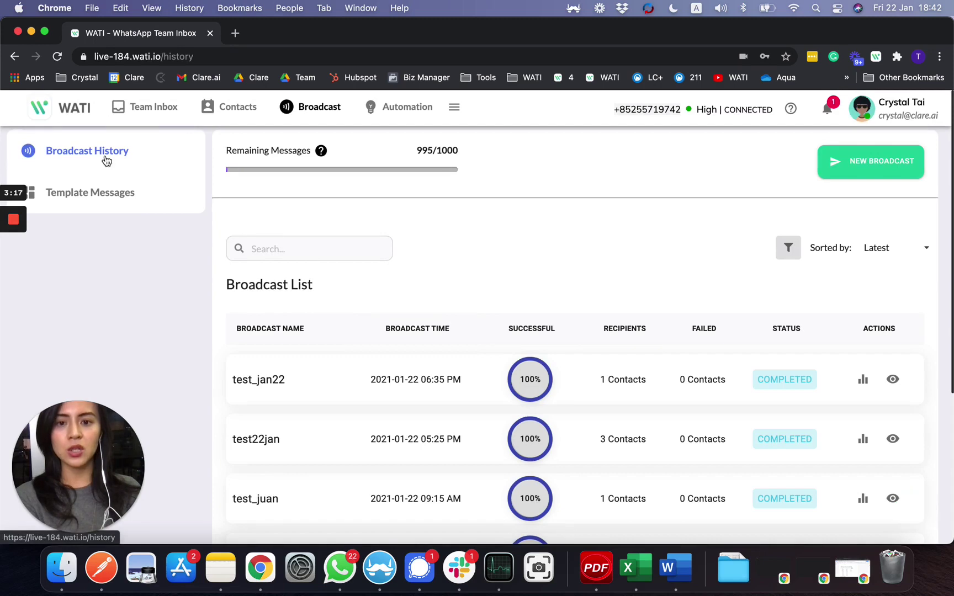
click(869, 166)
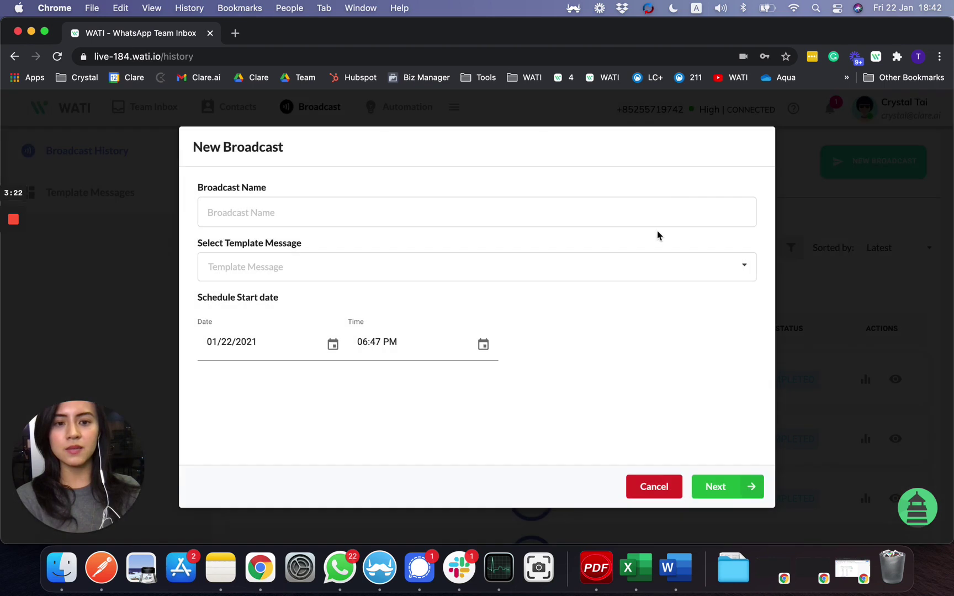
click(658, 210)
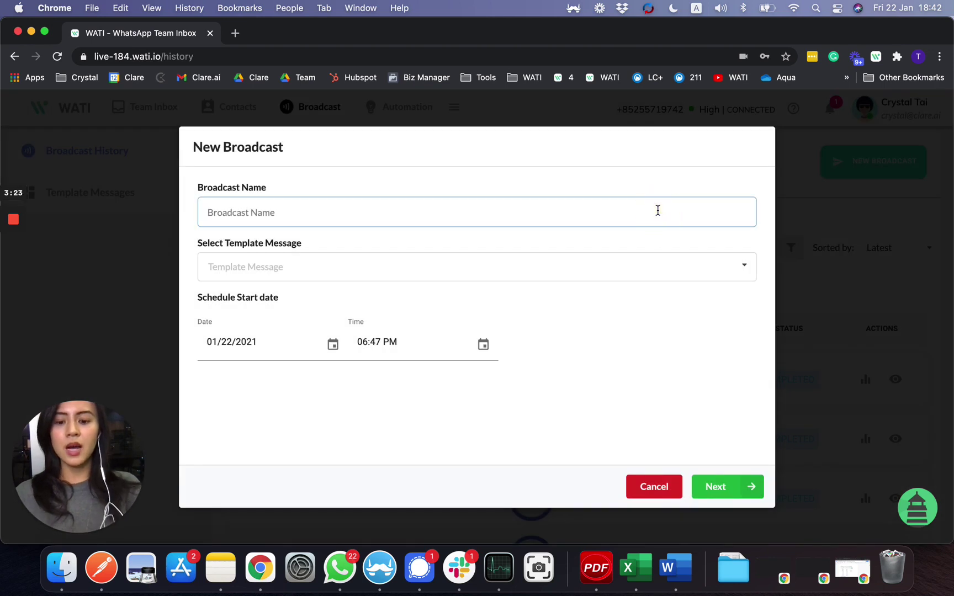
text(test_)
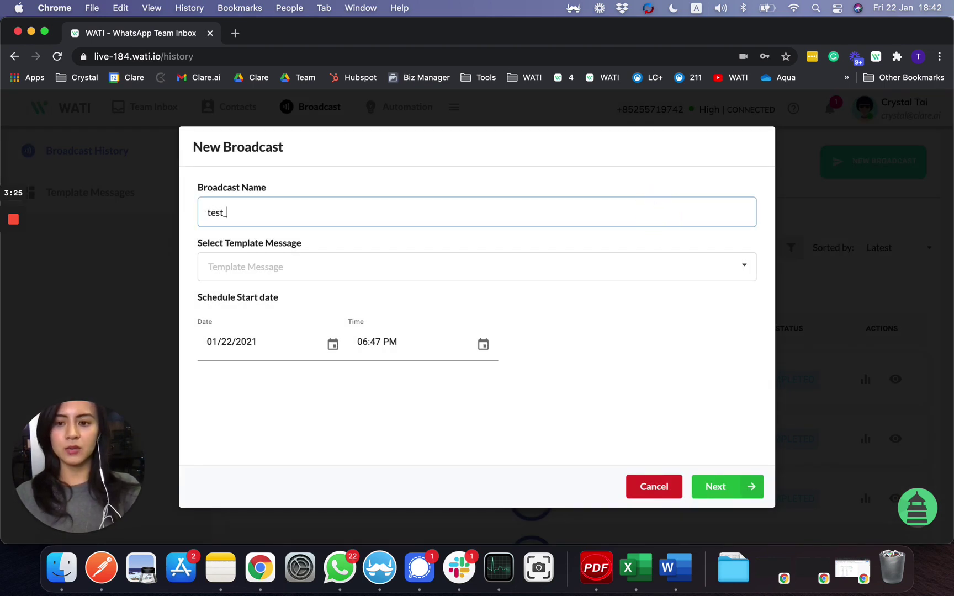
text(template)
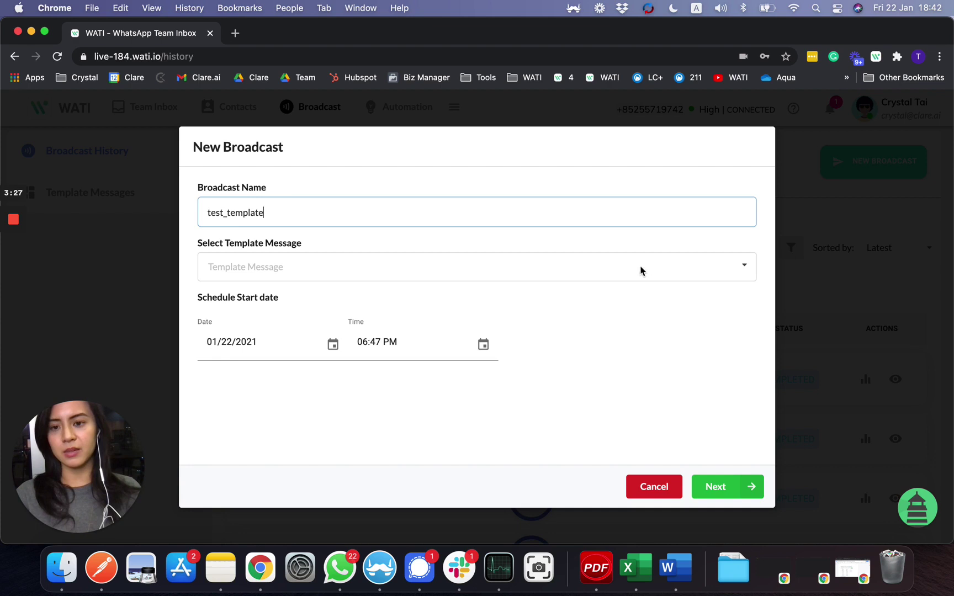
Step: Use the webinar_reminder template and change the start time to 06:44 PM
click(625, 254)
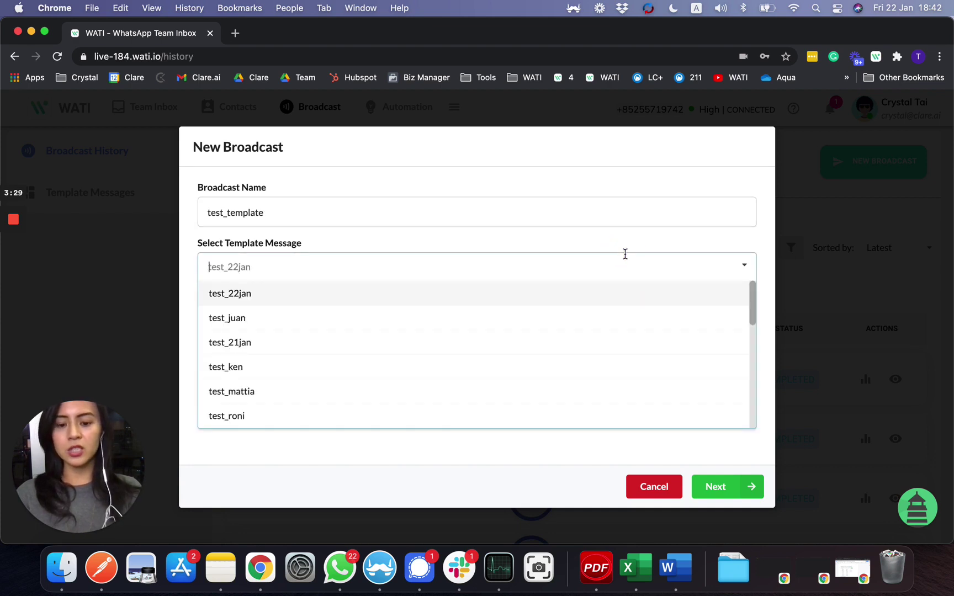
text(web)
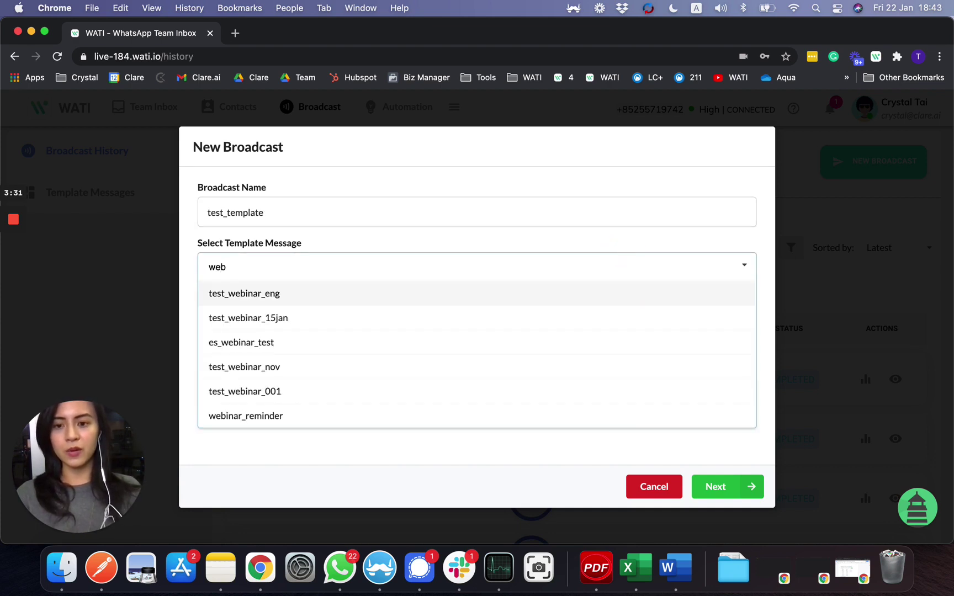
click(433, 418)
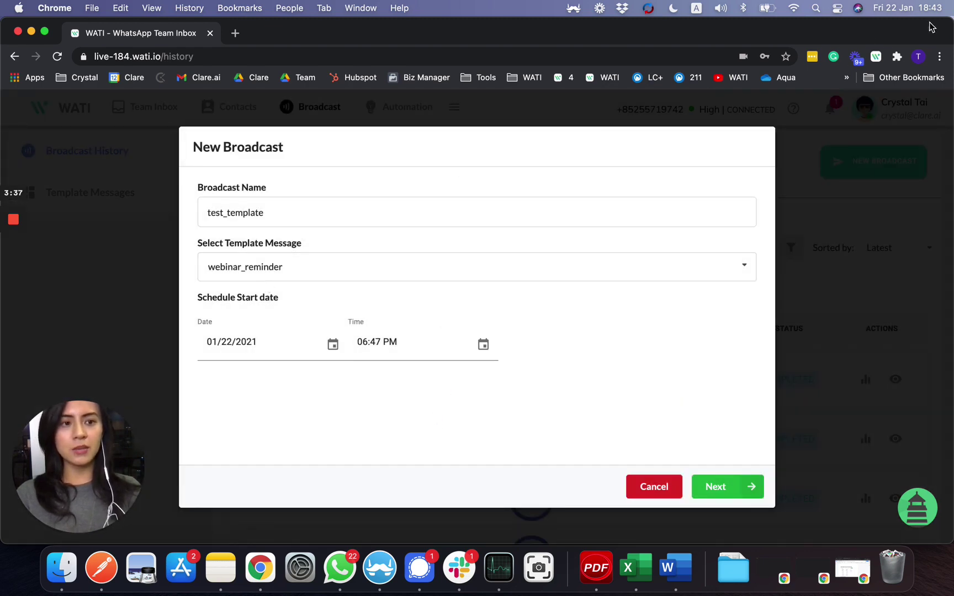
click(379, 342)
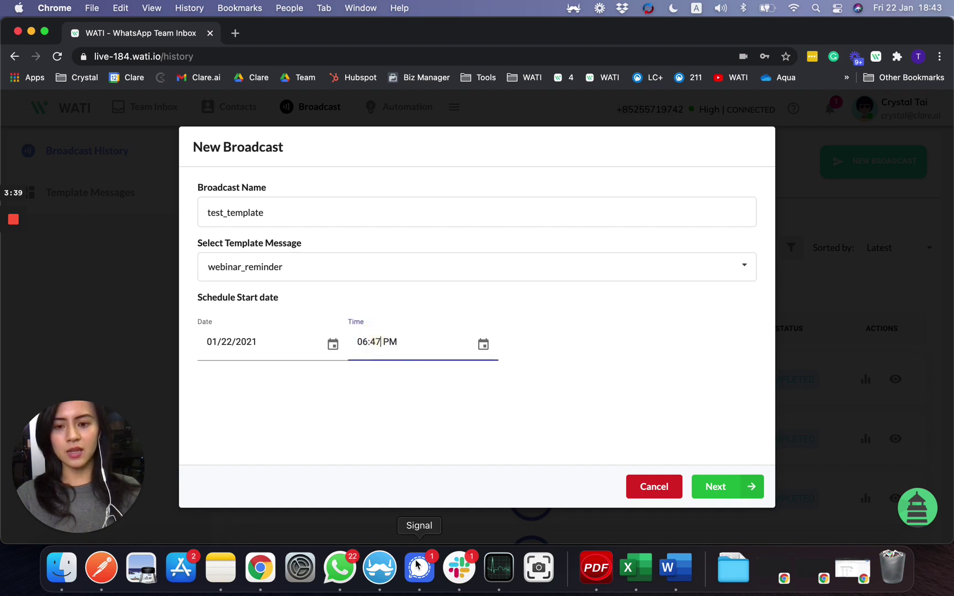
key(BackSpace)
text(4)
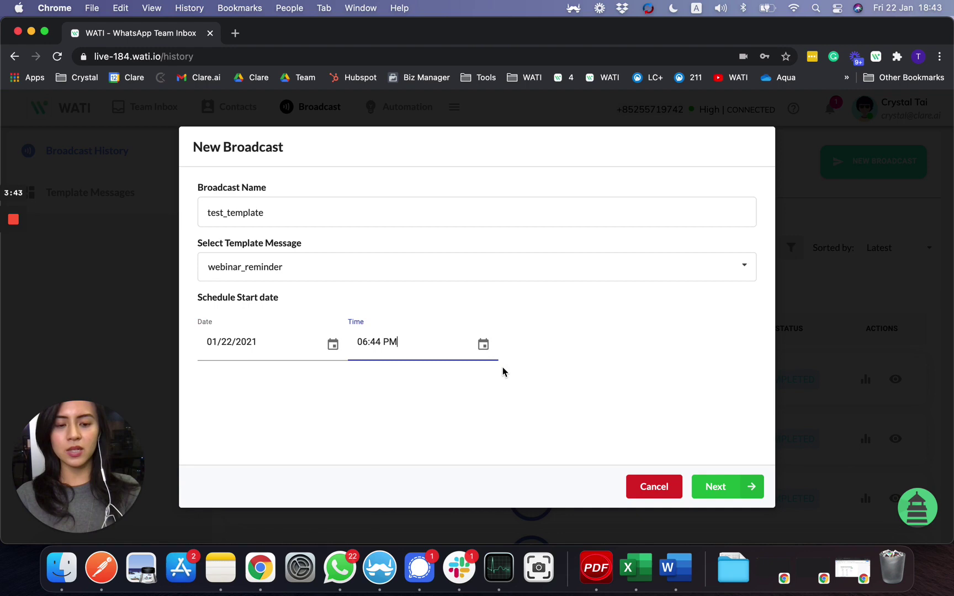
Step: Add a recipient segment filtering on the city attribute with the Contains operation
click(716, 489)
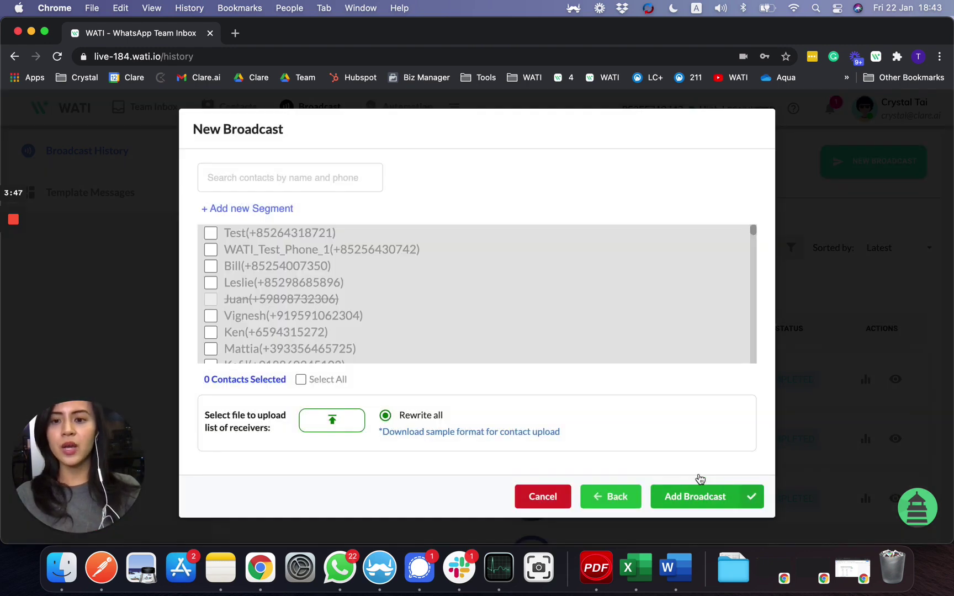
click(288, 208)
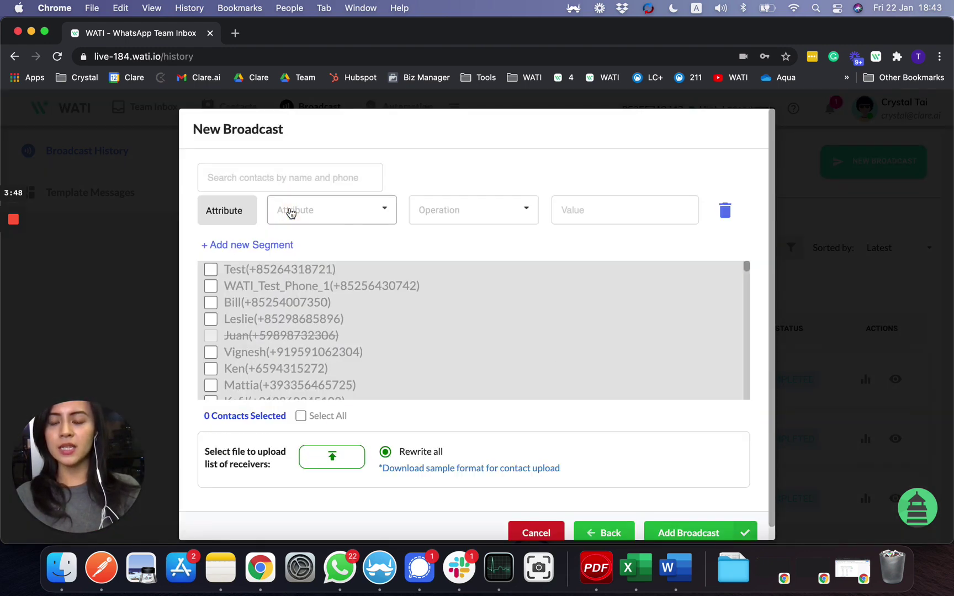
click(336, 211)
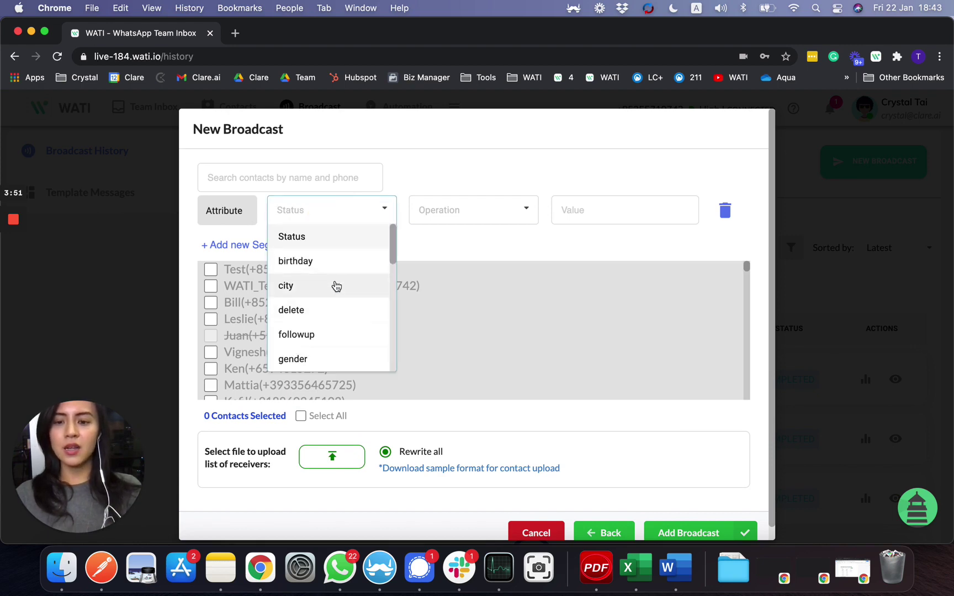
click(334, 285)
click(475, 216)
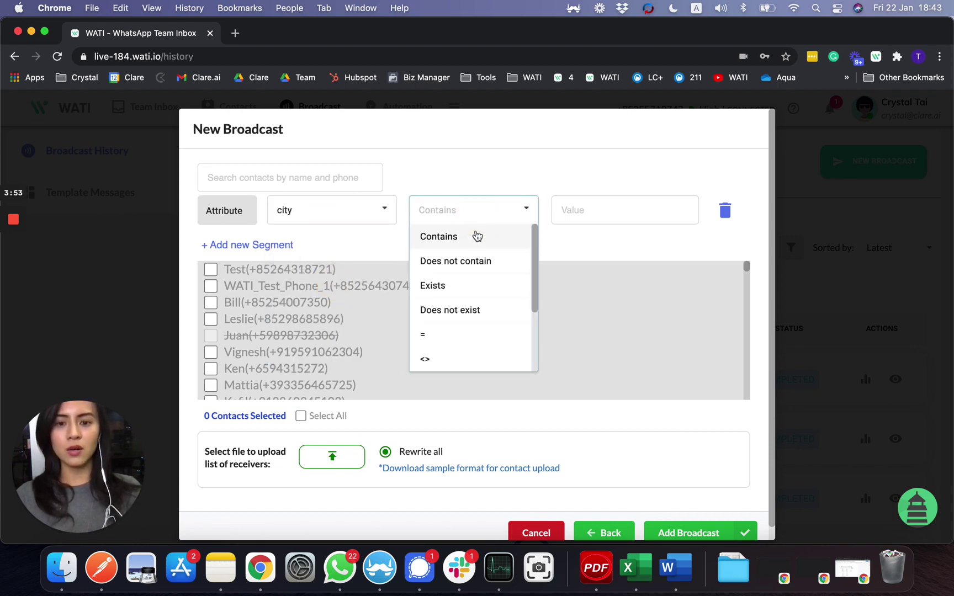
click(474, 232)
Step: Match 'Hong Kong', tick WATI_Test_Phone_1, and add the broadcast
click(563, 210)
text(Hong)
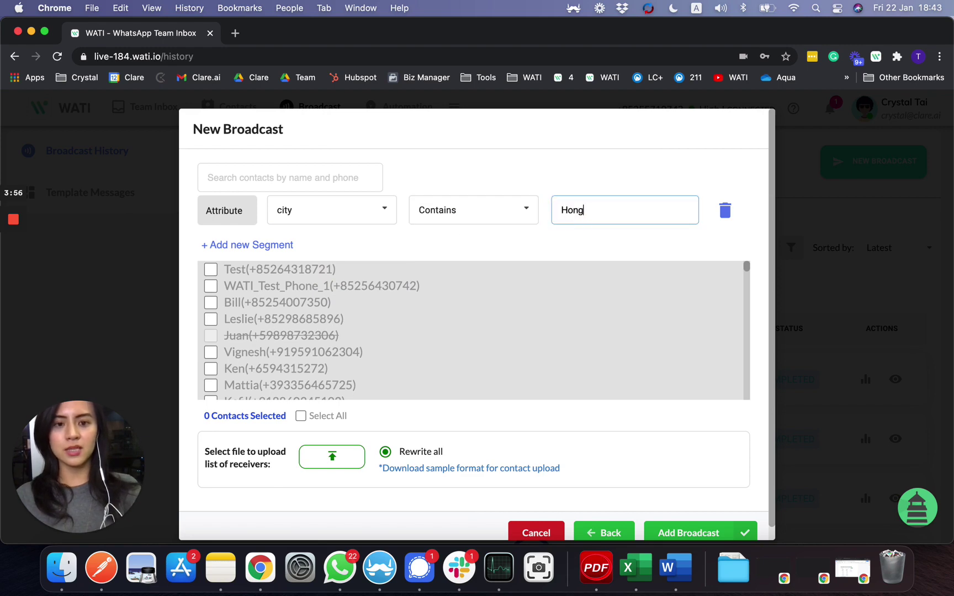
text( Kong)
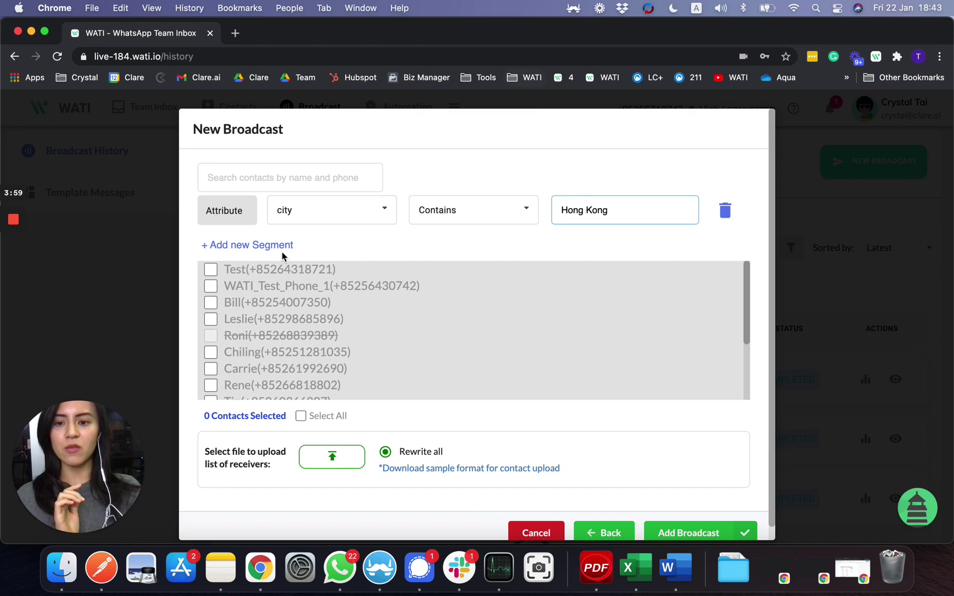
click(211, 287)
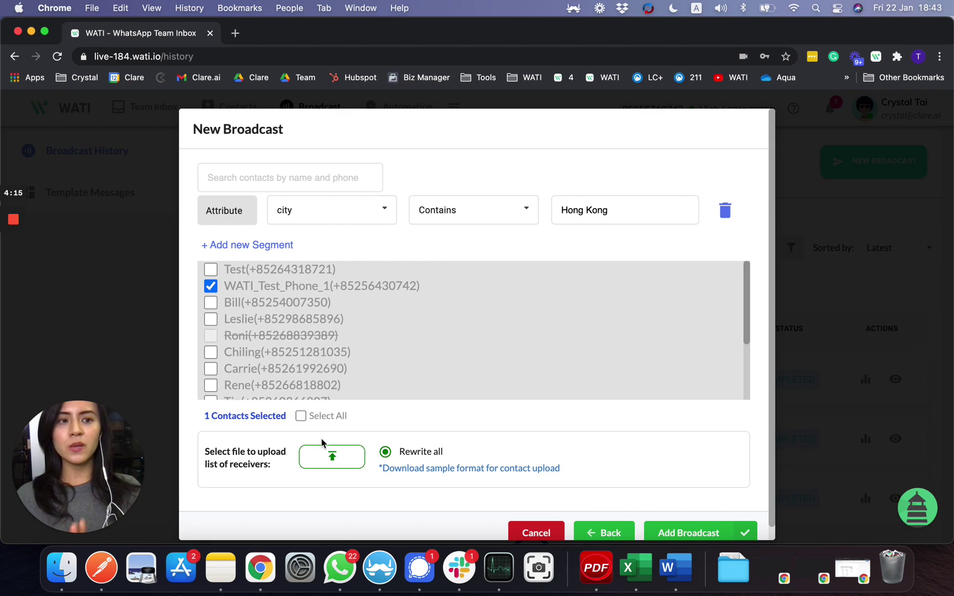
click(710, 536)
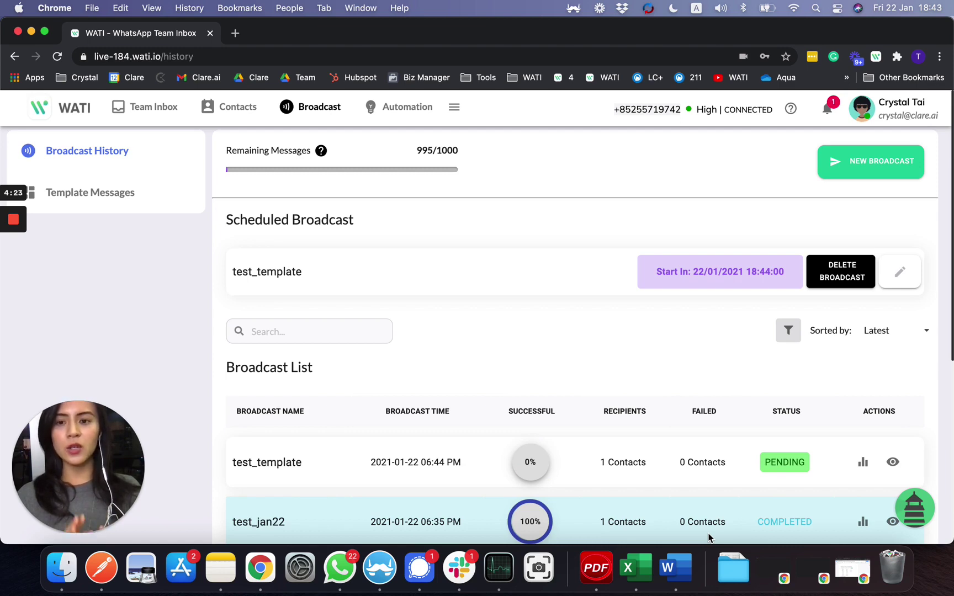
Step: Review the scheduled test_template broadcast, pending with 1 contact, in the Broadcast List
mouse_move(324, 156)
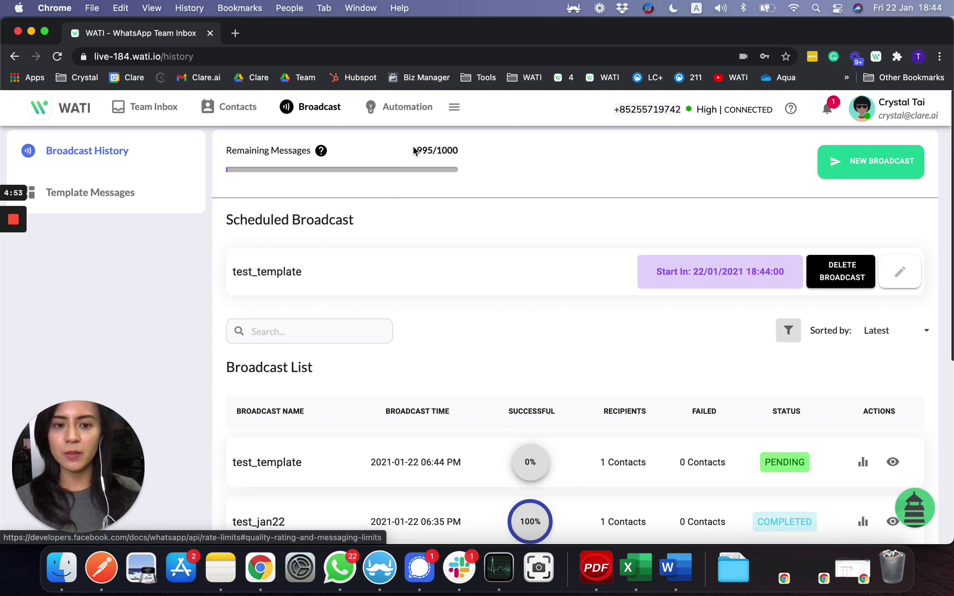
scroll(549, 234, down, 4)
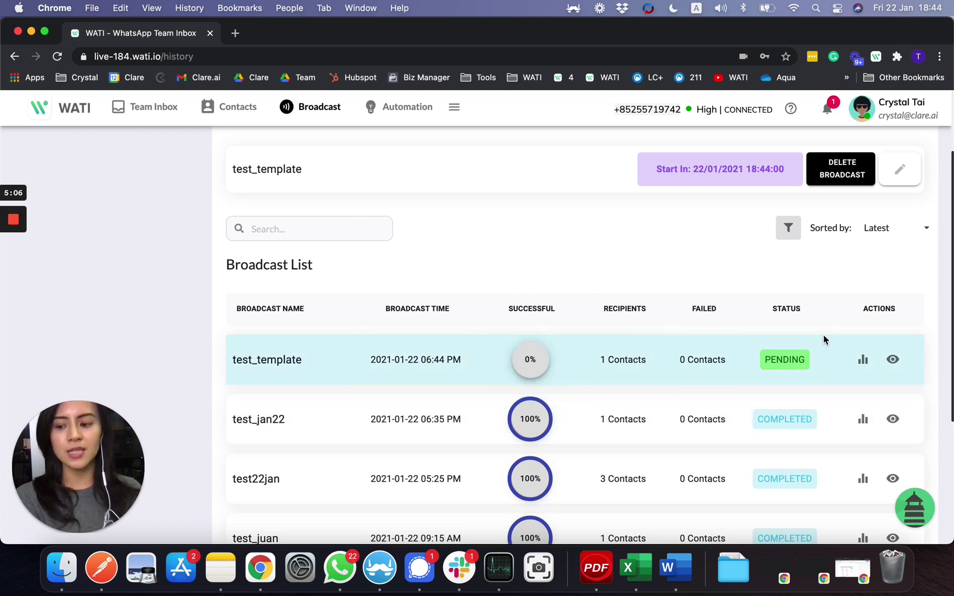
Step: Check the test_template broadcast's delivery statistics, then close the dialog
click(863, 359)
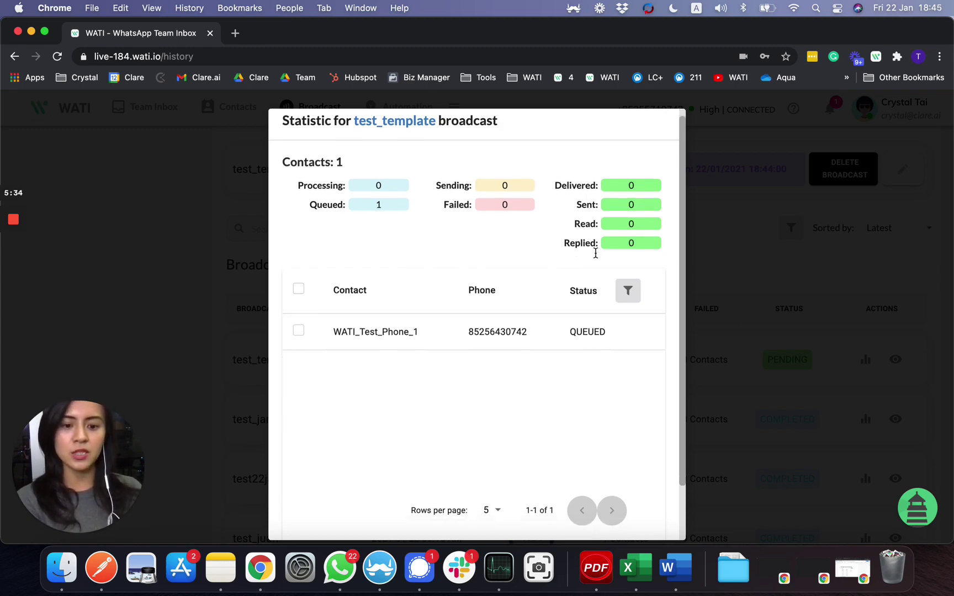
scroll(595, 253, down, 3)
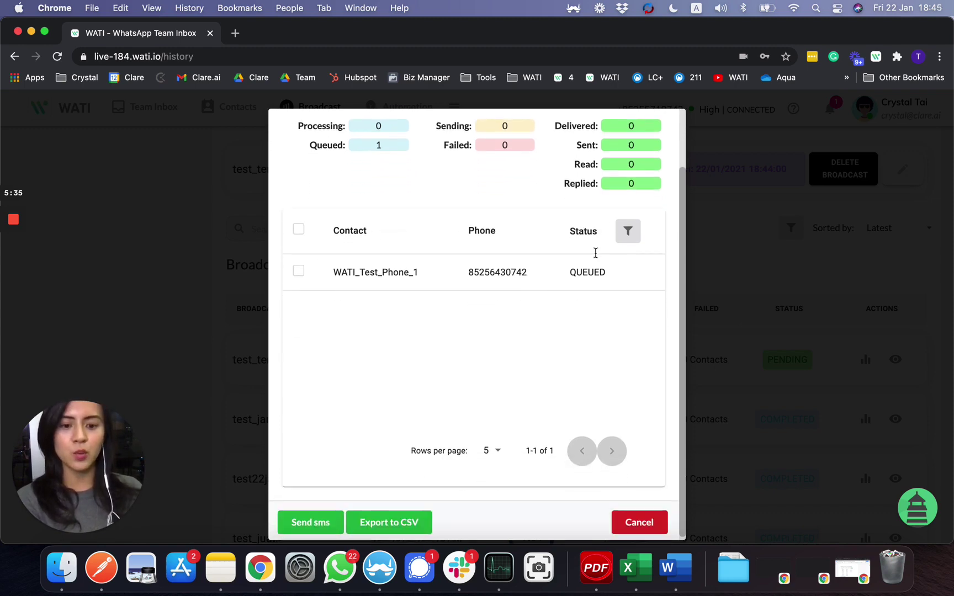
click(666, 519)
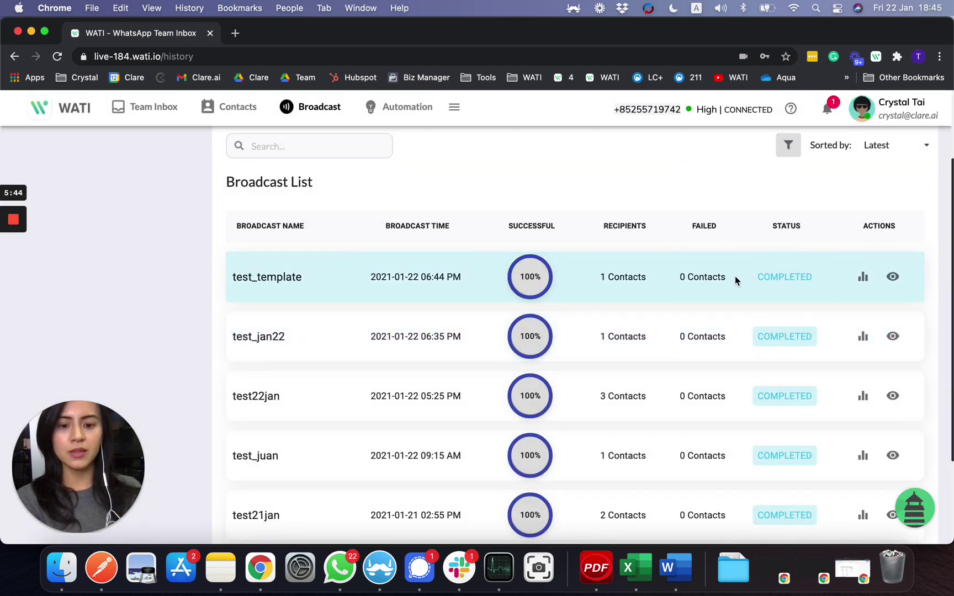
Step: Reply Yes to the Webinar Reminder in Franz's WhatsApp chat, then return to WATI
click(379, 566)
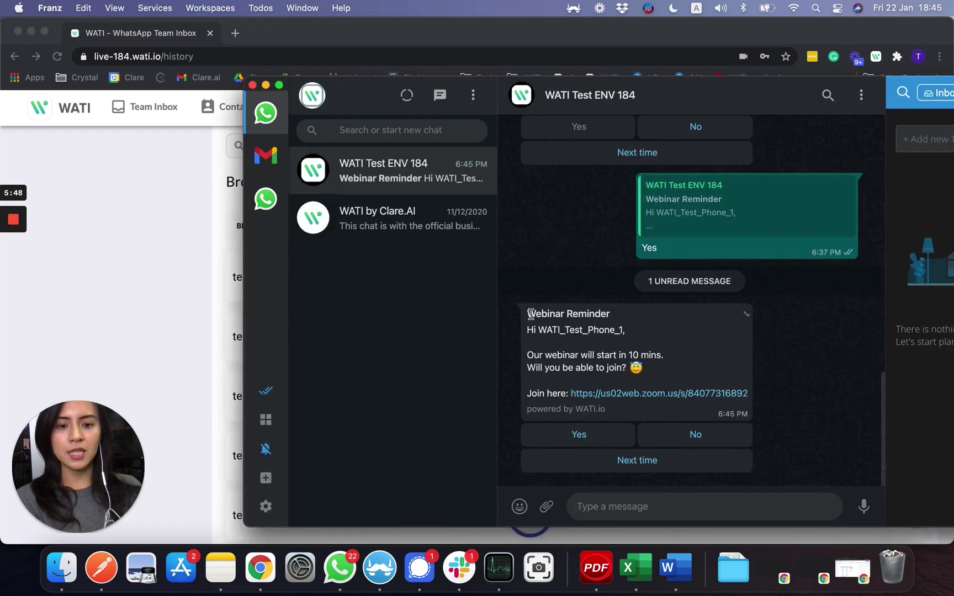
drag(529, 313, 624, 321)
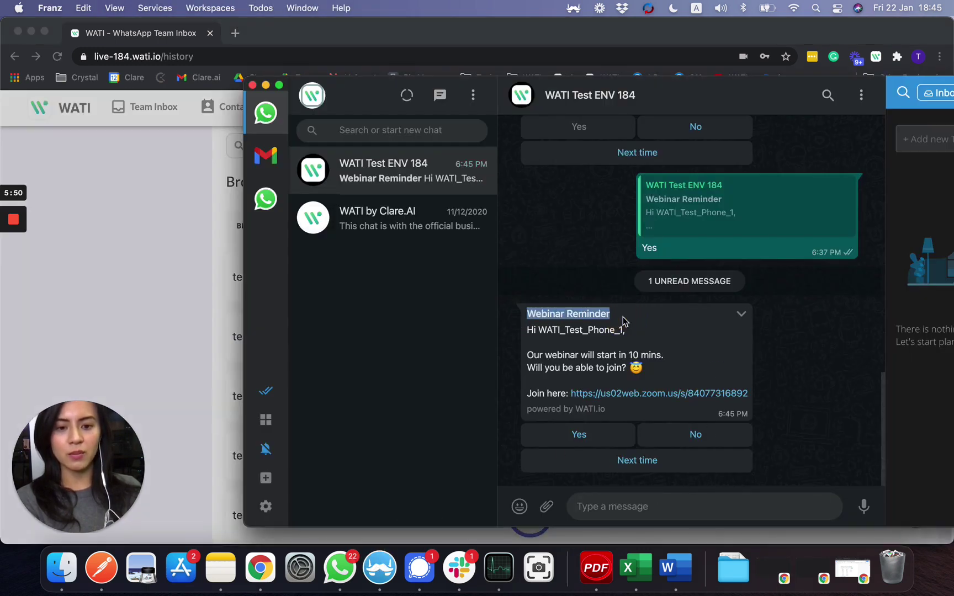
click(624, 321)
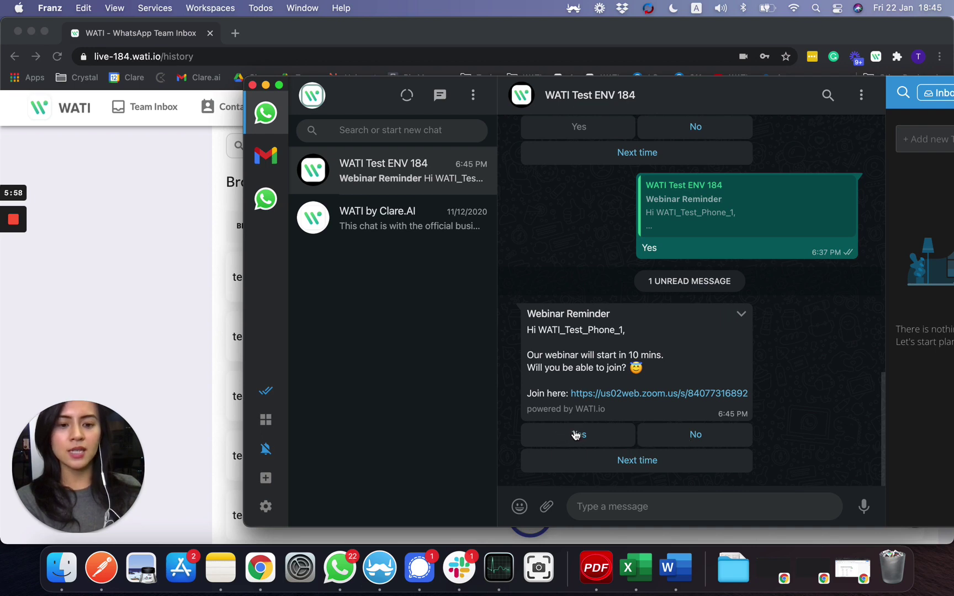
click(605, 436)
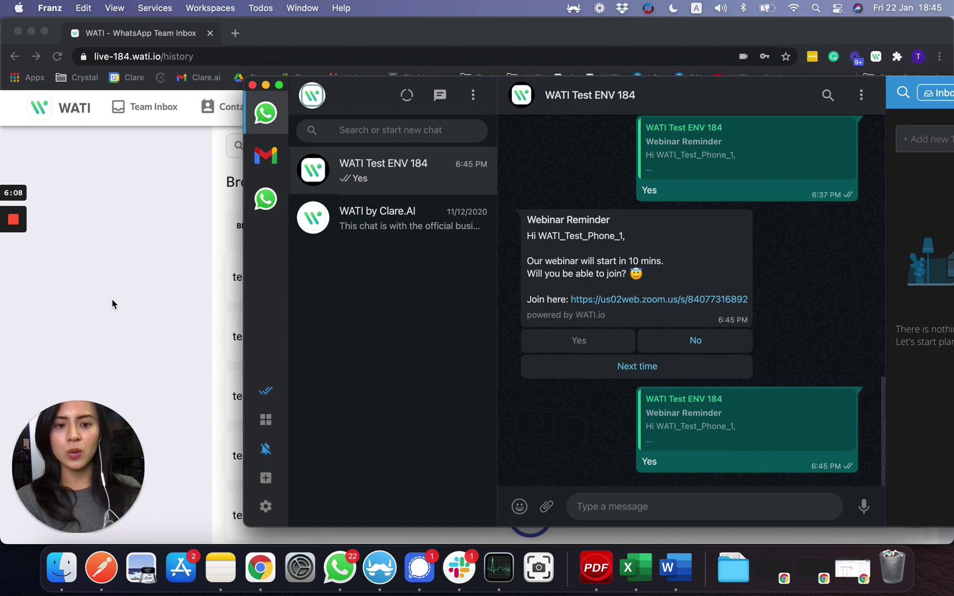
click(176, 304)
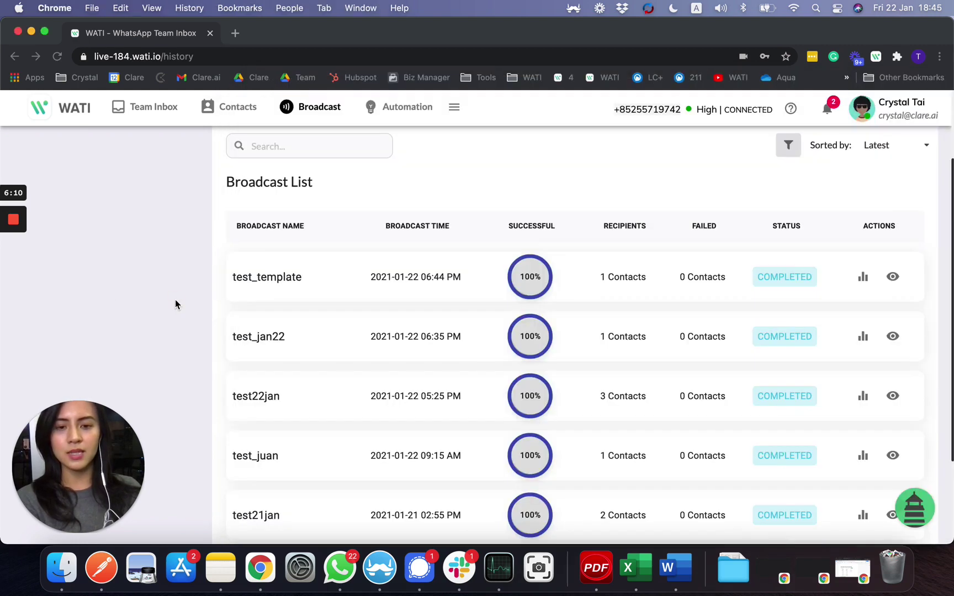
click(864, 280)
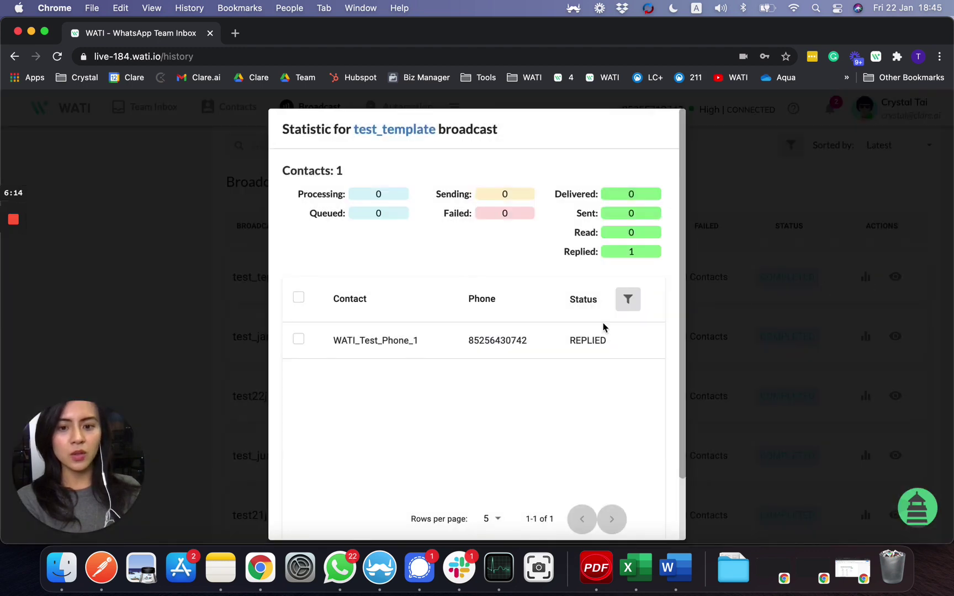
drag(322, 341, 422, 341)
click(422, 340)
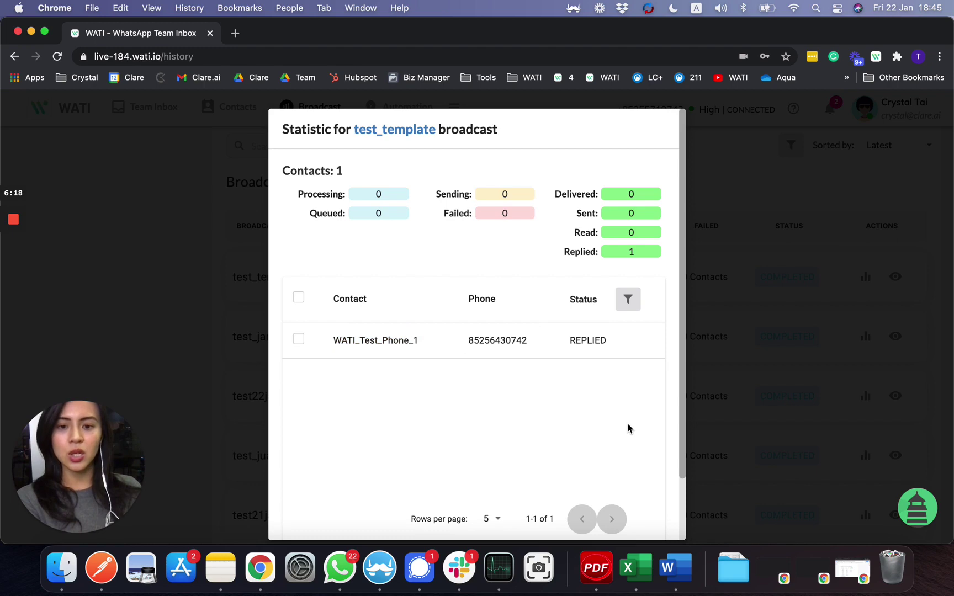
scroll(629, 429, down, 1)
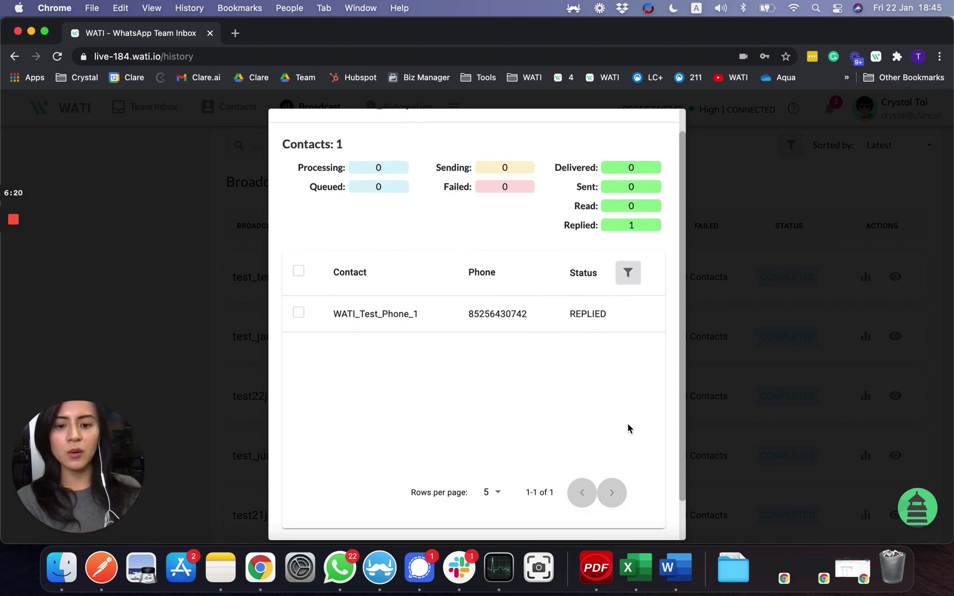
scroll(629, 428, down, 2)
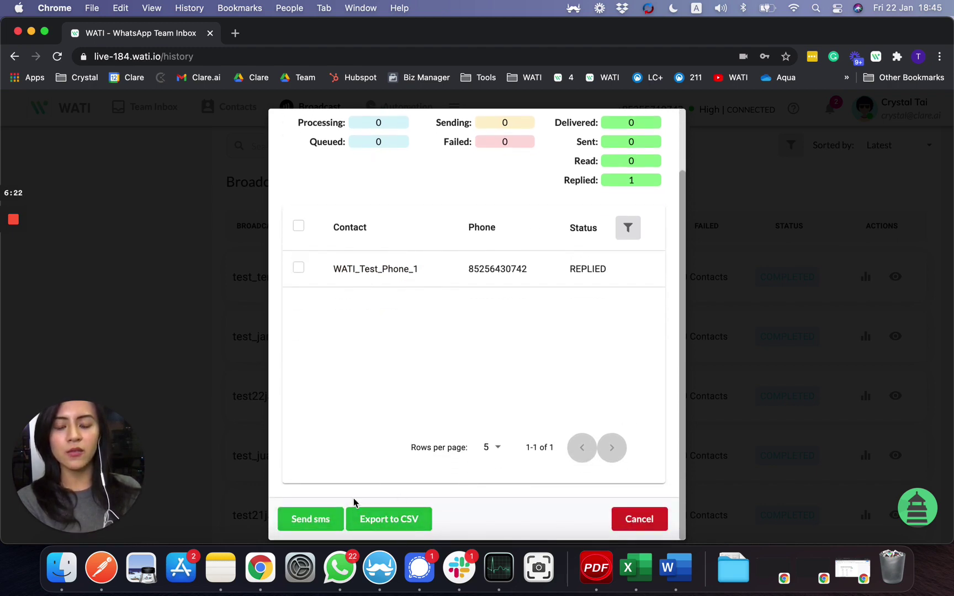
click(633, 518)
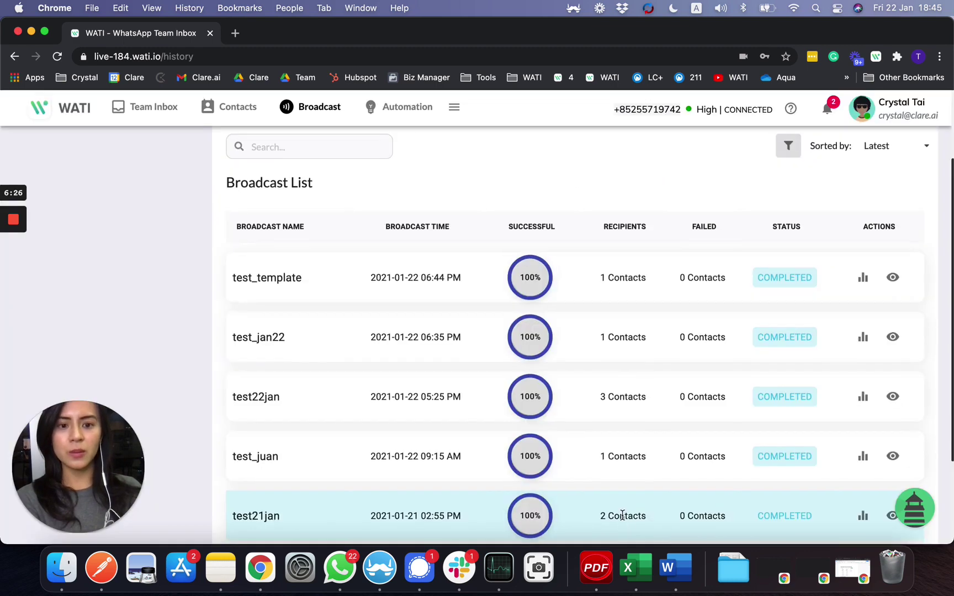
scroll(624, 526, up, 3)
scroll(623, 519, up, 1)
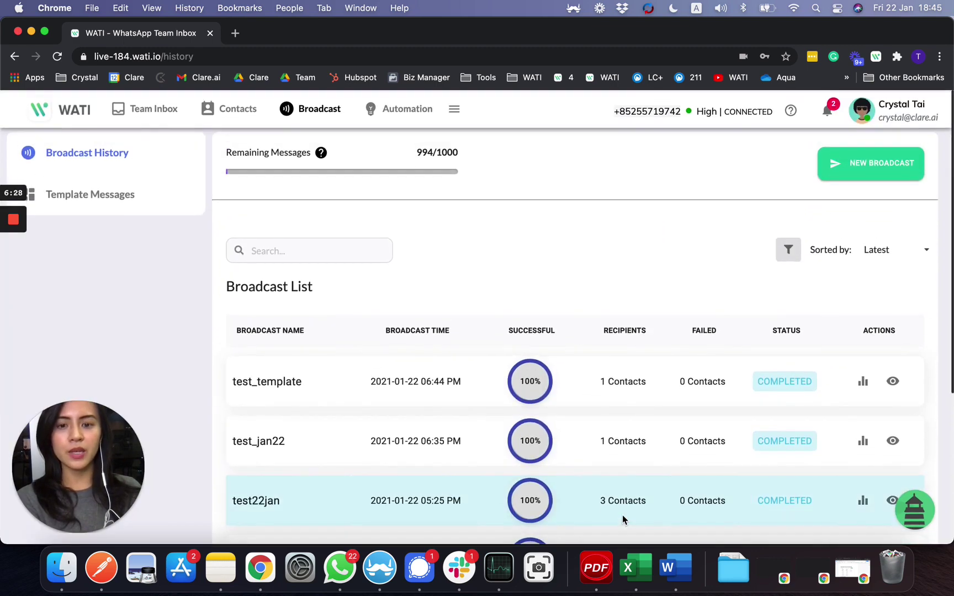